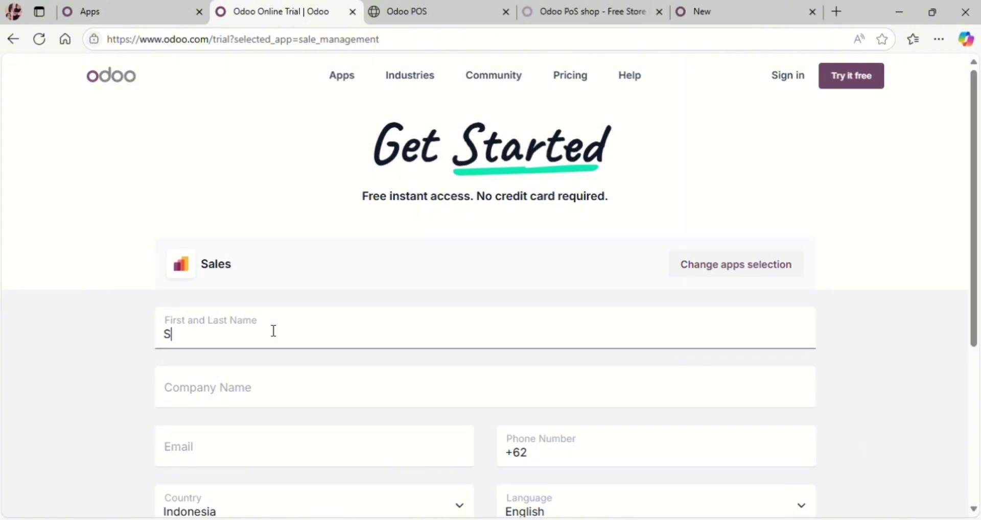
# Step: Enter the company name and the Gmail e-mail address on the trial sign-up form
pyautogui.click(262, 379)
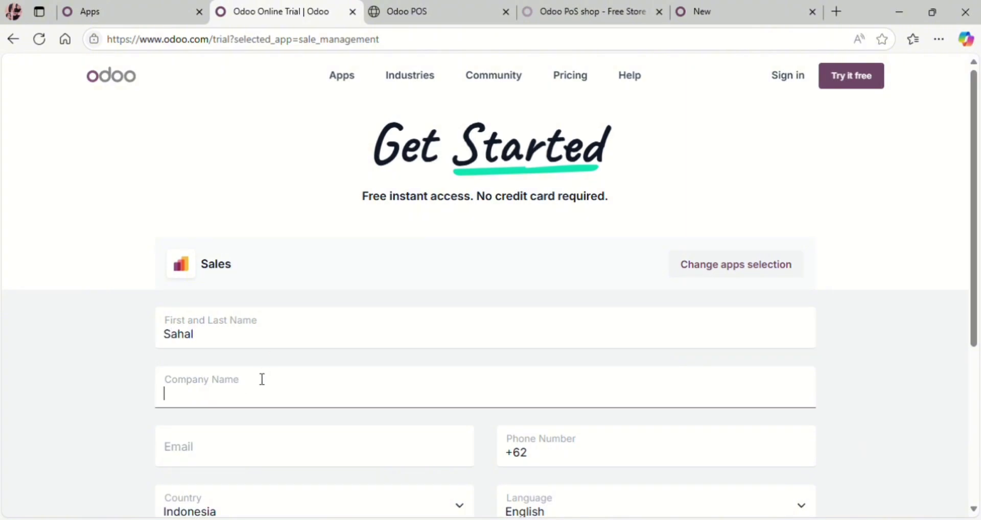
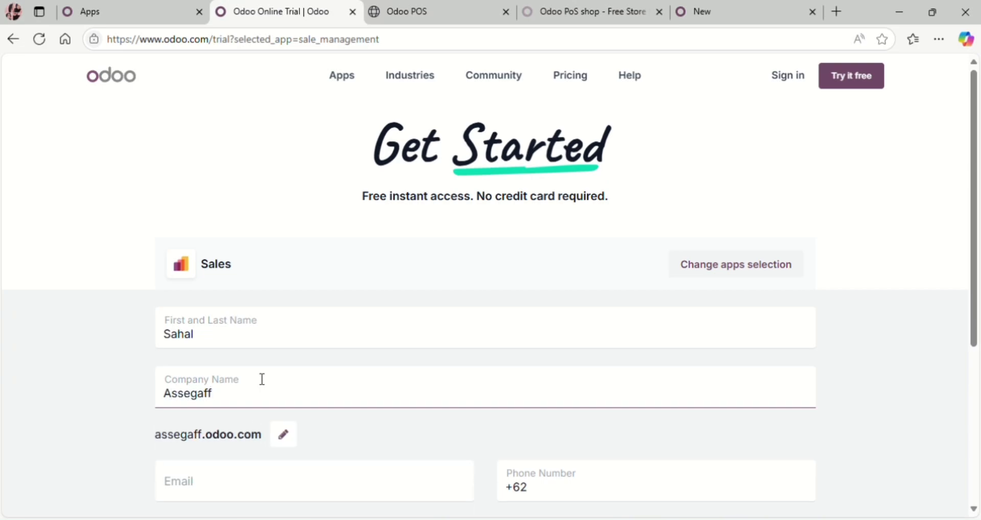
pyautogui.click(254, 479)
pyautogui.scroll(-2, 366, 396)
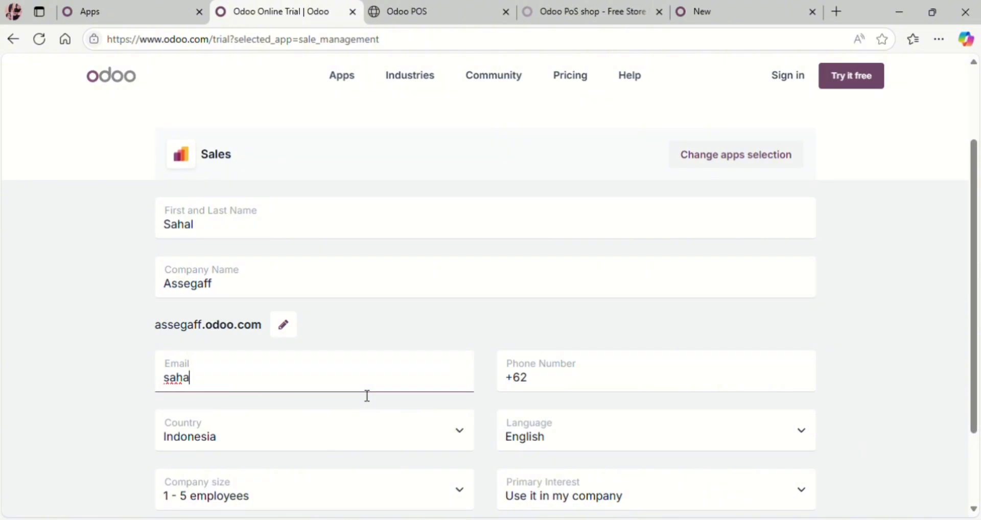
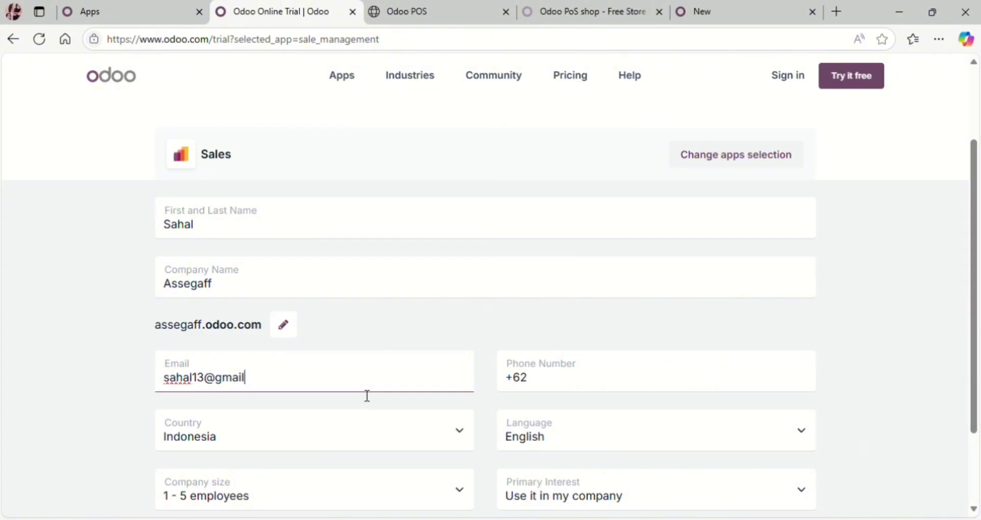
pyautogui.scroll(-2, 225, 471)
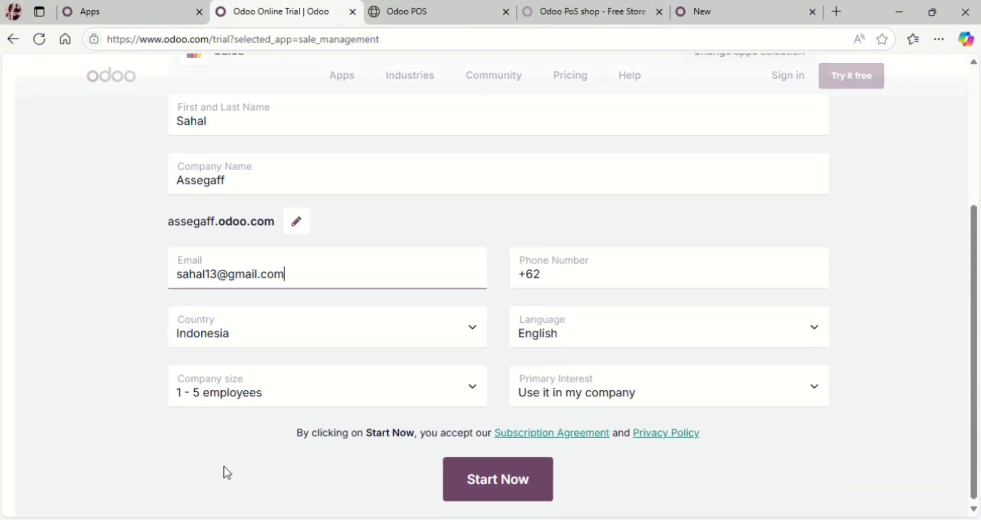
# Step: Autofill the phone number, set Primary Interest to 'I am a student', and start the trial
pyautogui.click(671, 269)
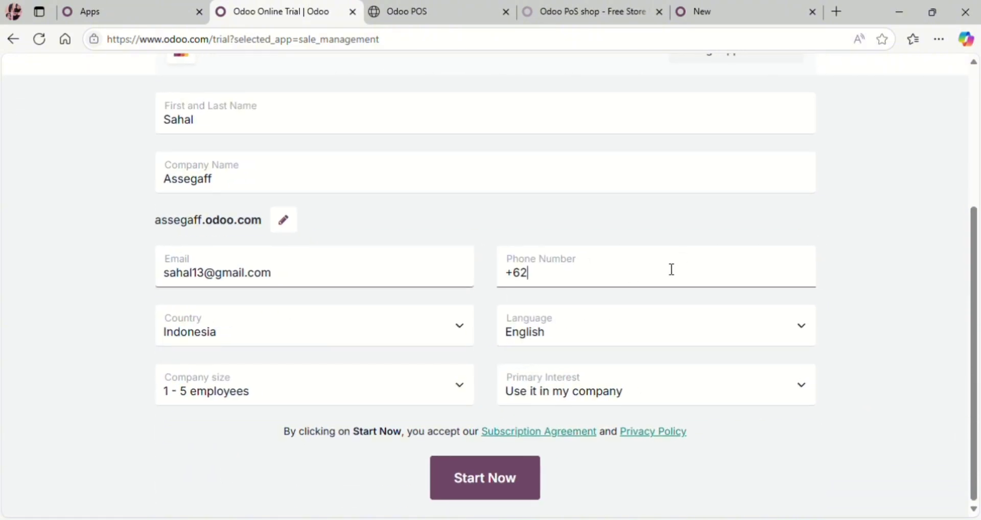
pyautogui.click(610, 354)
pyautogui.click(561, 392)
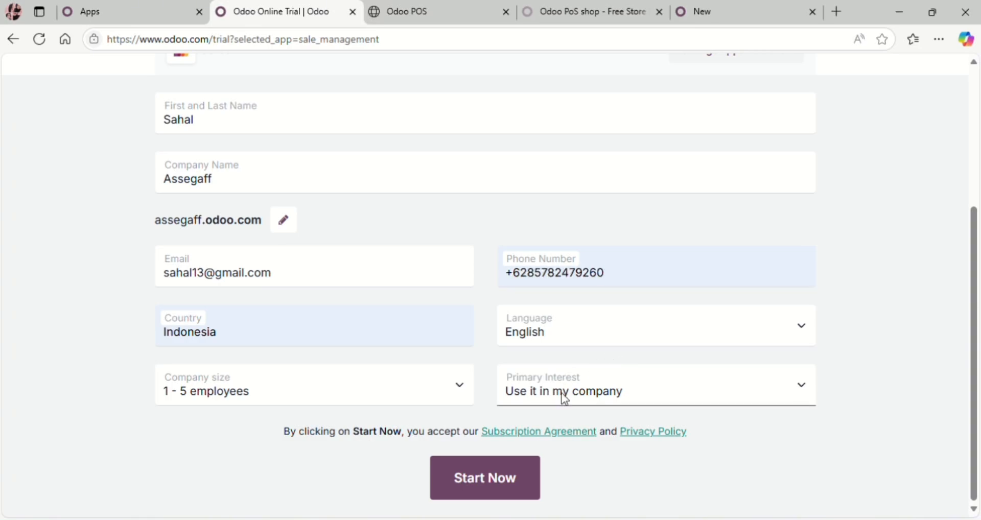
pyautogui.click(540, 472)
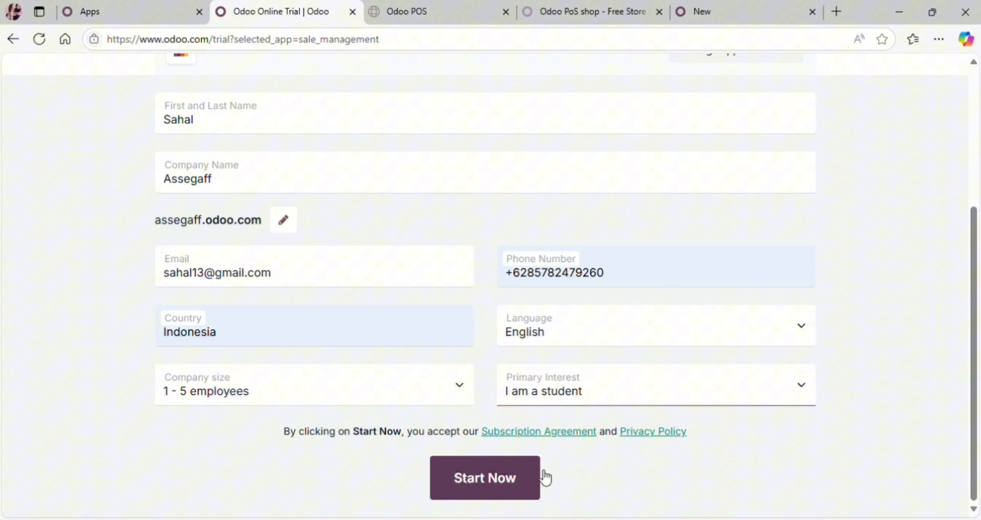
pyautogui.click(514, 474)
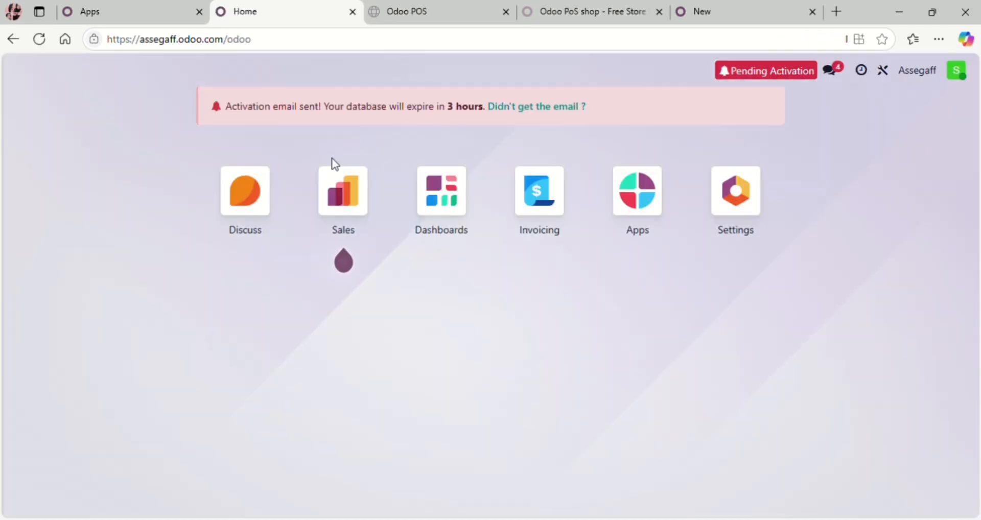
# Step: Create a new Sales quotation for the existing customer and add an empty product line
pyautogui.click(336, 194)
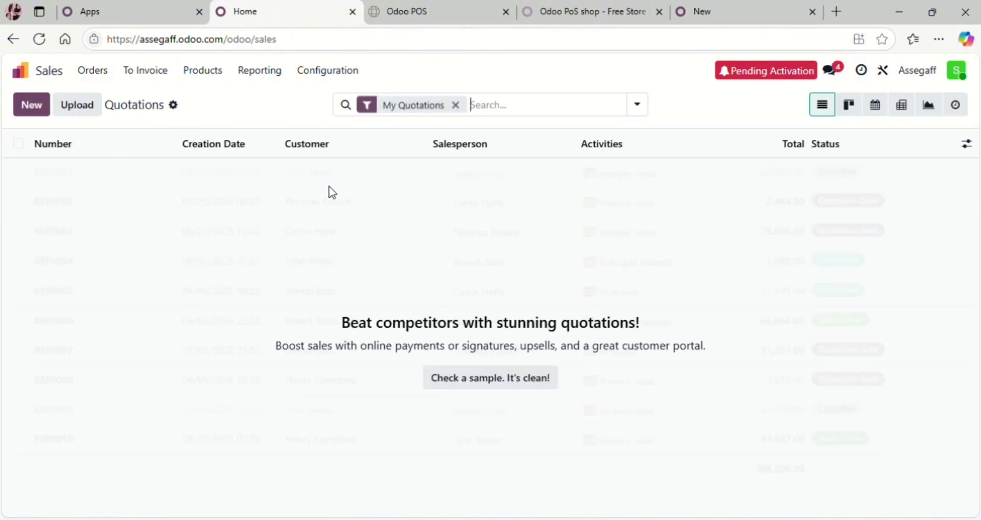
pyautogui.click(26, 112)
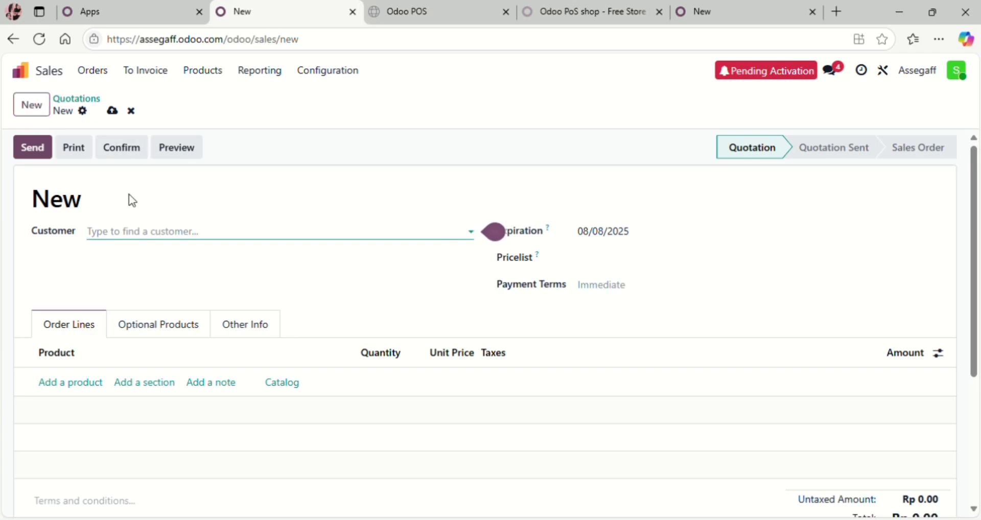
pyautogui.click(119, 233)
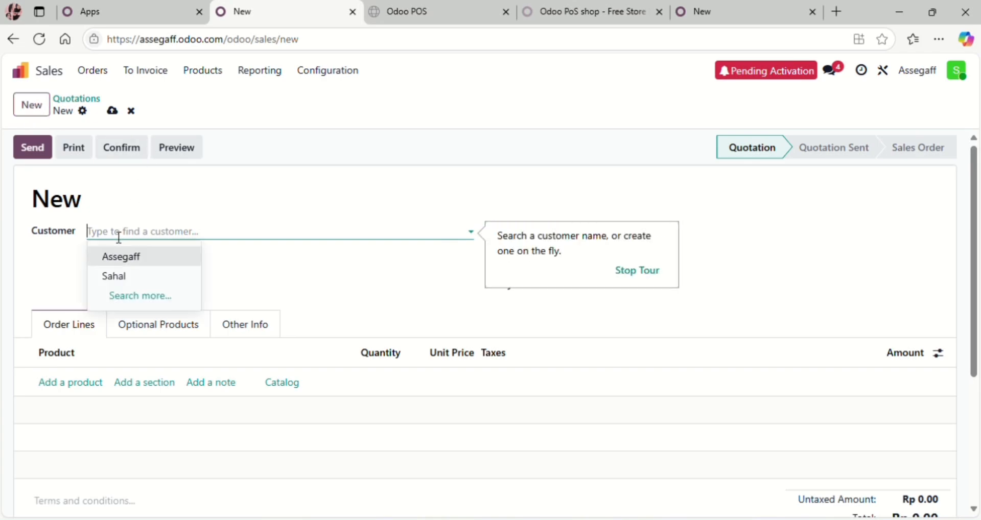
pyautogui.write('sahal')
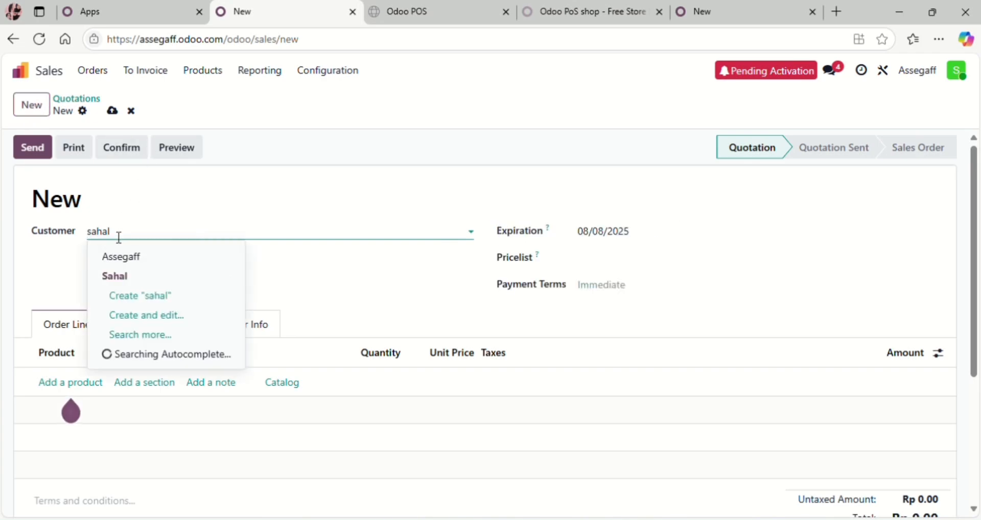
pyautogui.click(116, 281)
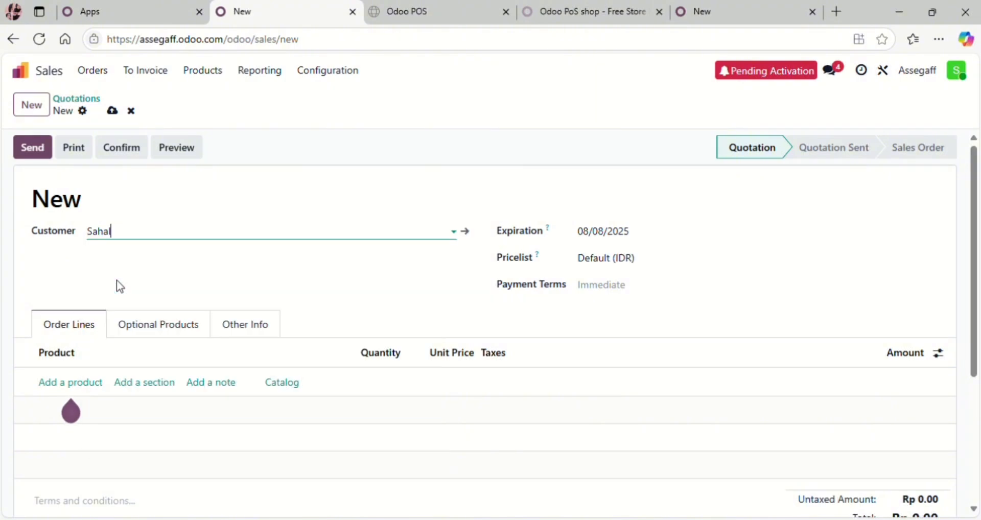
pyautogui.click(56, 385)
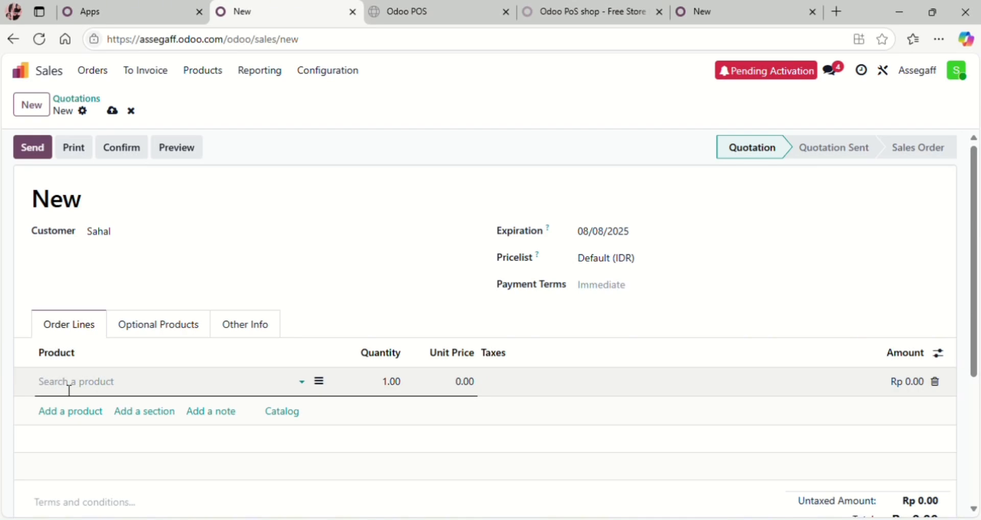
# Step: Add a new furniture product and the kursi product as quotation lines
pyautogui.write('furniture')
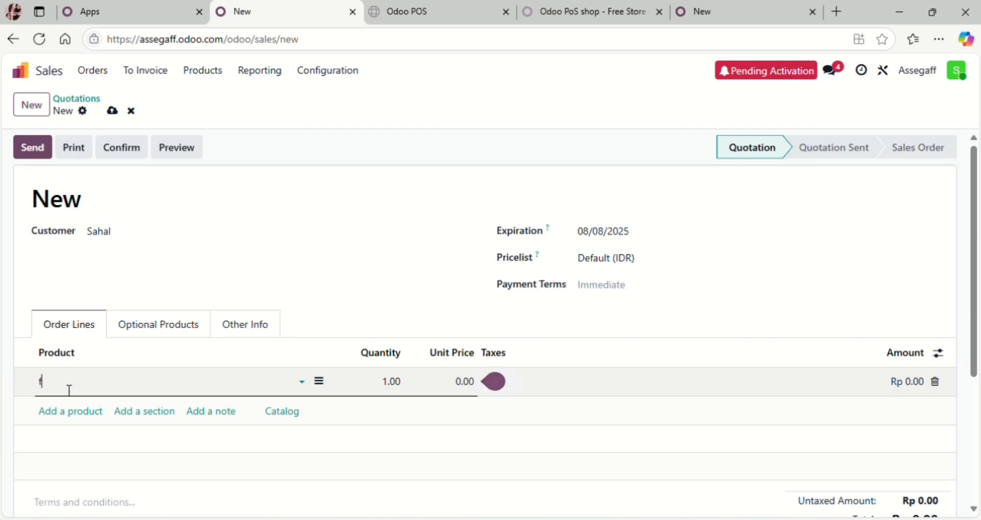
pyautogui.scroll(-2, 99, 266)
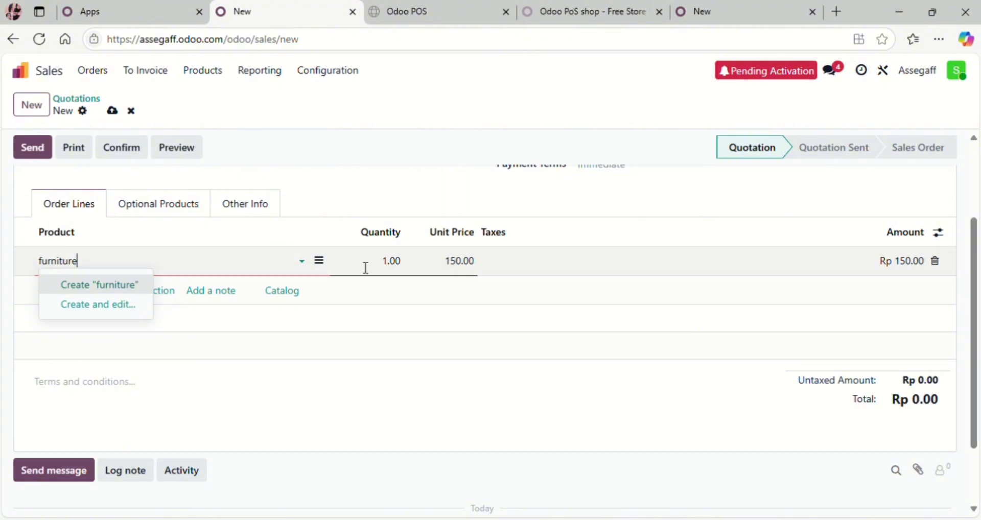
pyautogui.click(134, 289)
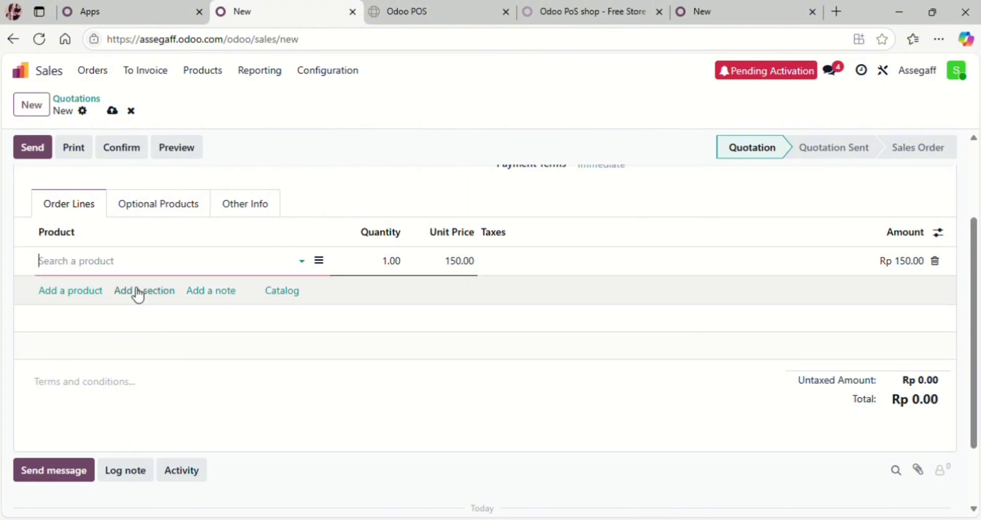
pyautogui.click(66, 293)
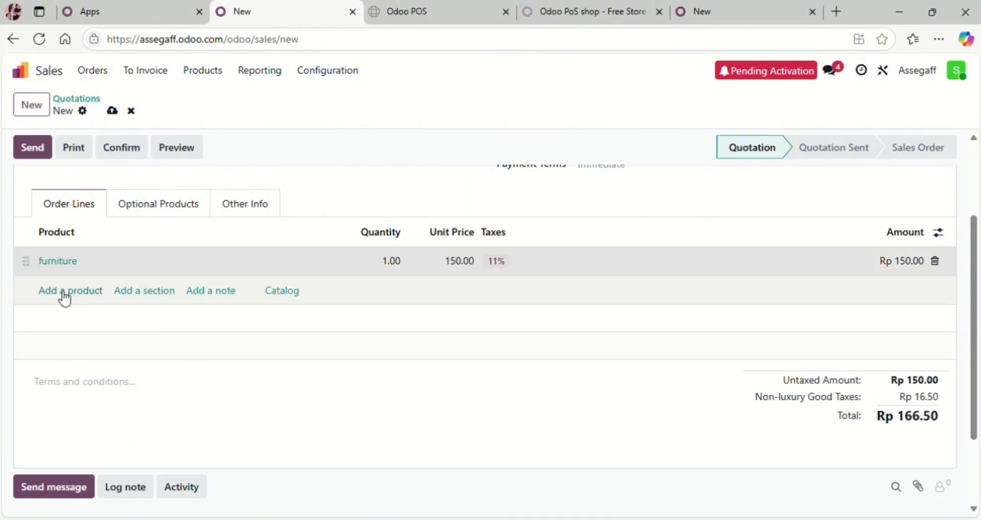
pyautogui.write('kur')
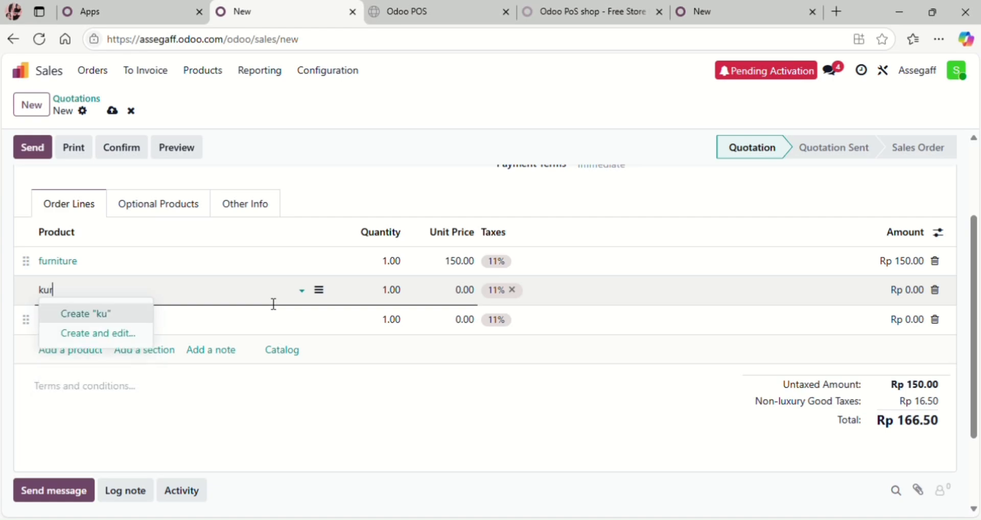
pyautogui.write('si')
pyautogui.click(144, 322)
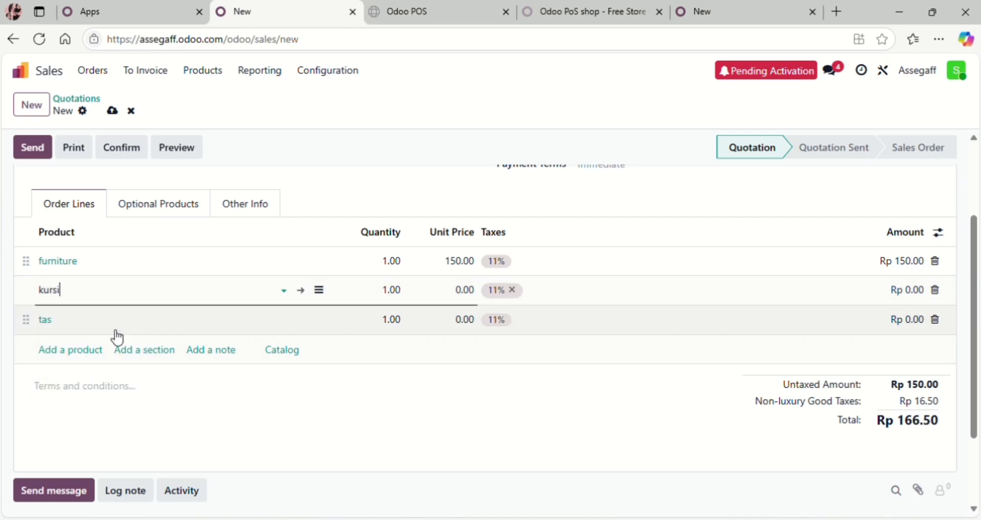
# Step: Change the tas line's product to tempat tidur
pyautogui.click(118, 331)
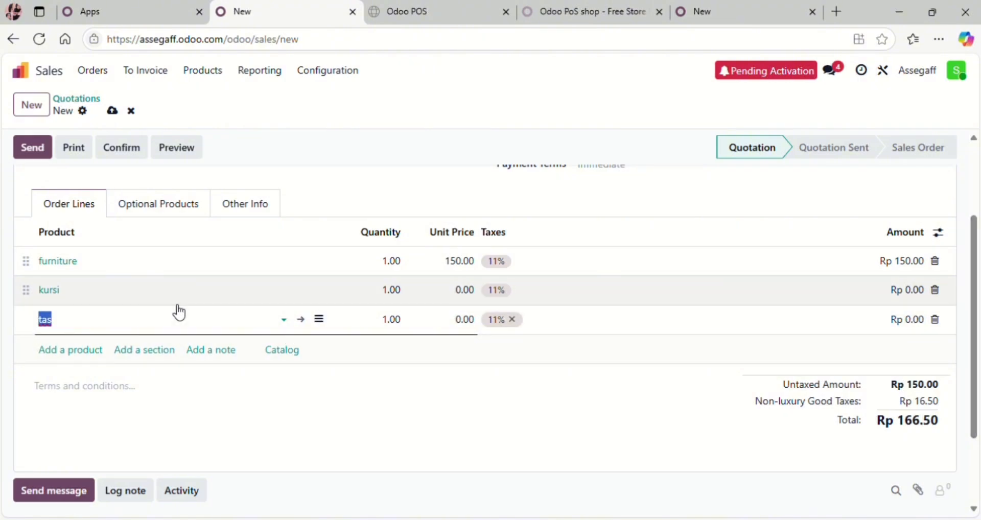
pyautogui.press('BackSpace')
pyautogui.write('temp')
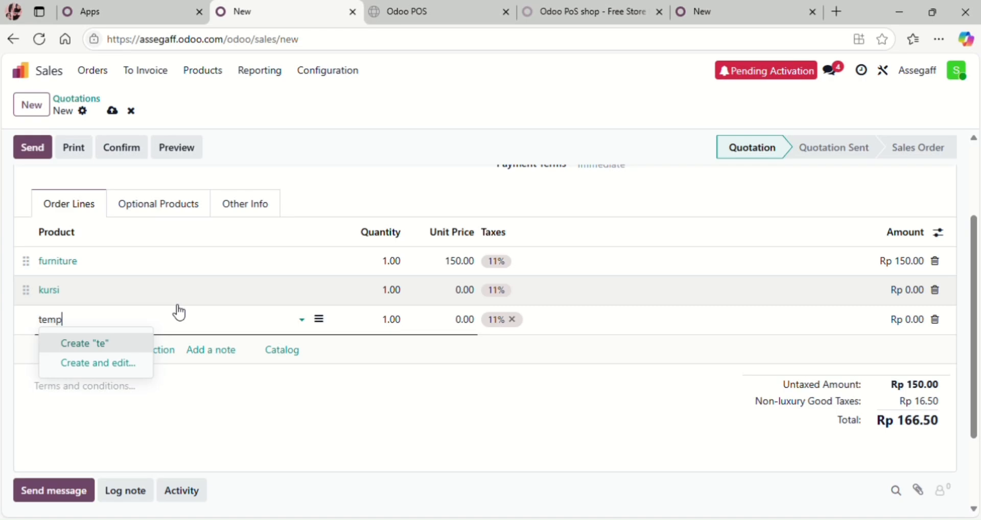
pyautogui.write('at tidur')
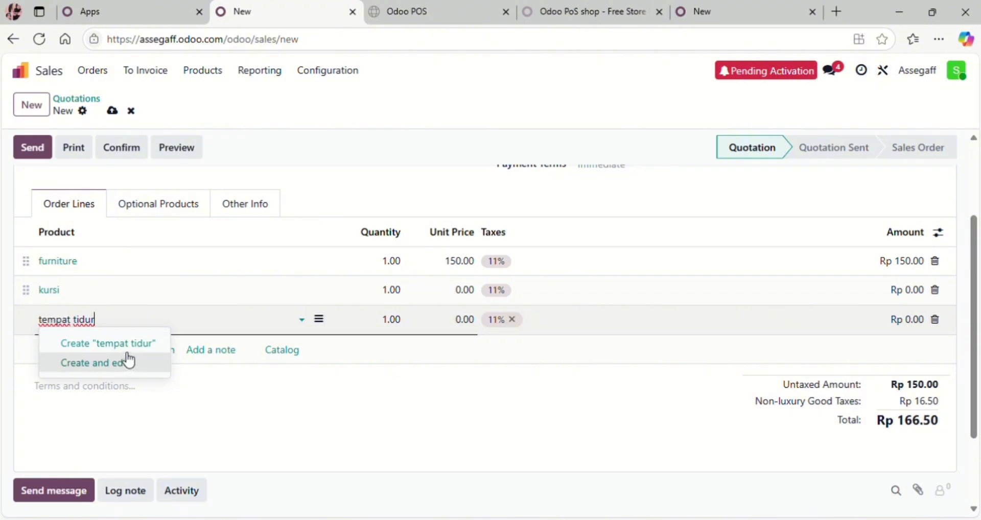
pyautogui.hotkey('ctrl', 'a')
pyautogui.write('tas')
pyautogui.hotkey('ctrl', 'z')
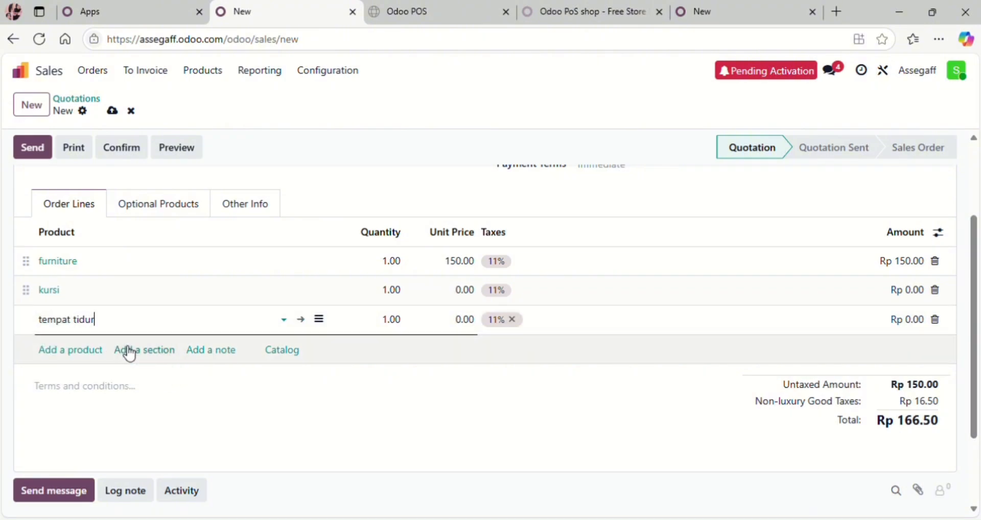
# Step: Create lemari and meja belajar as new product lines and enter kursi's price as 60.000
pyautogui.click(88, 351)
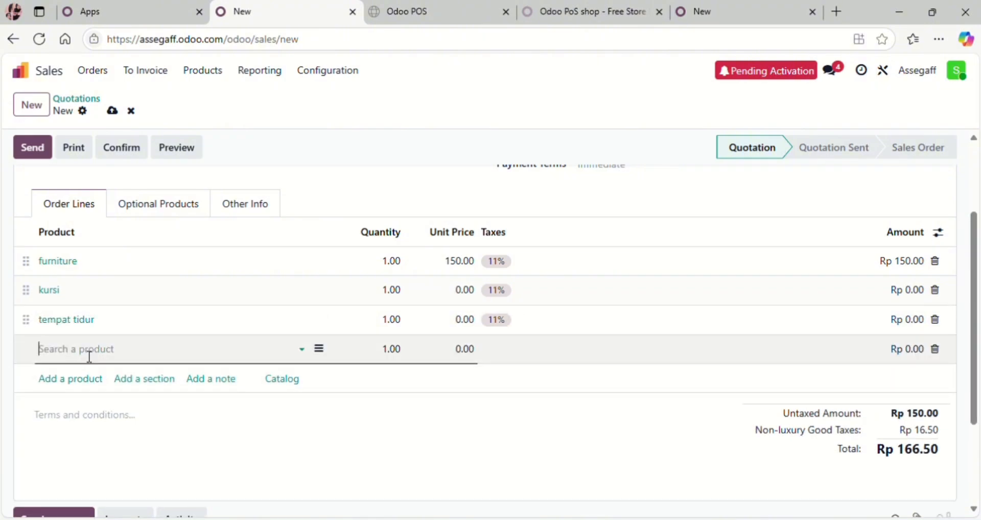
pyautogui.write('lemari')
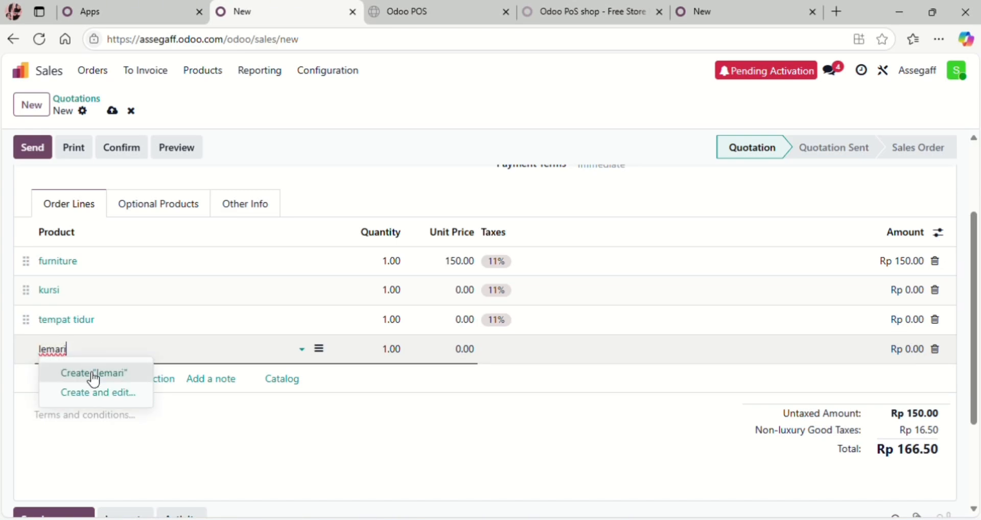
pyautogui.click(110, 381)
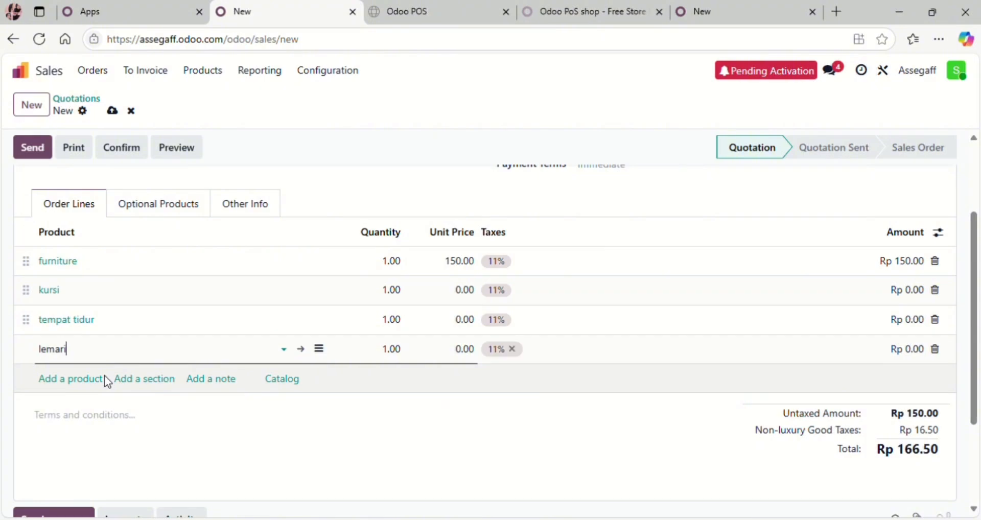
pyautogui.click(95, 390)
pyautogui.write('mej')
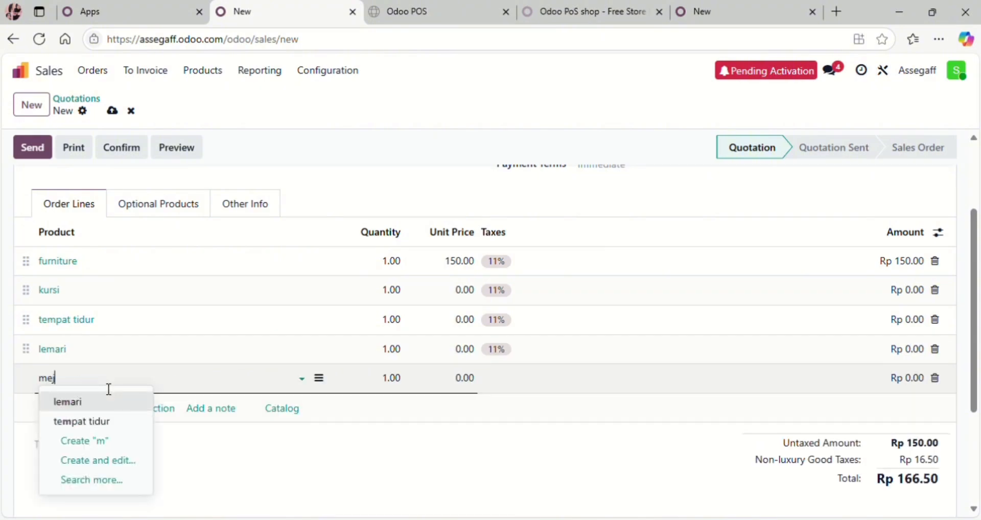
pyautogui.write('a belajar')
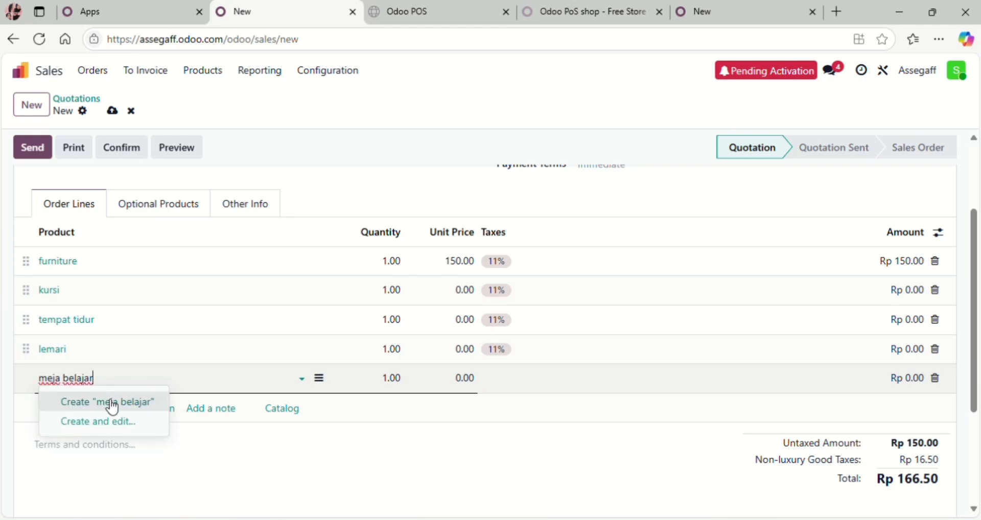
pyautogui.click(107, 402)
pyautogui.click(465, 291)
pyautogui.write('60.00')
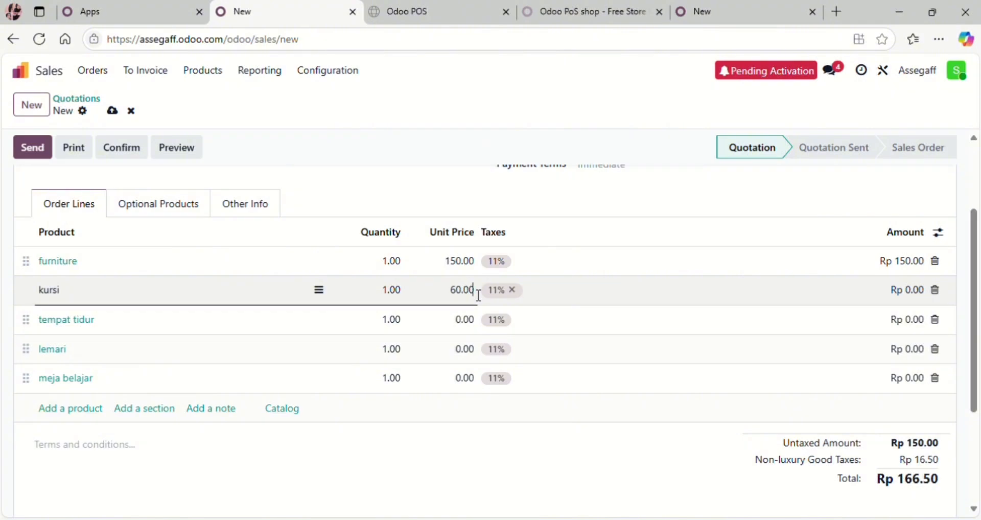
pyautogui.write('0')
# Step: Price tempat tidur at 1.500, lemari at 800 and meja belajar at 600, totalling Rp 1,788.77
pyautogui.click(476, 321)
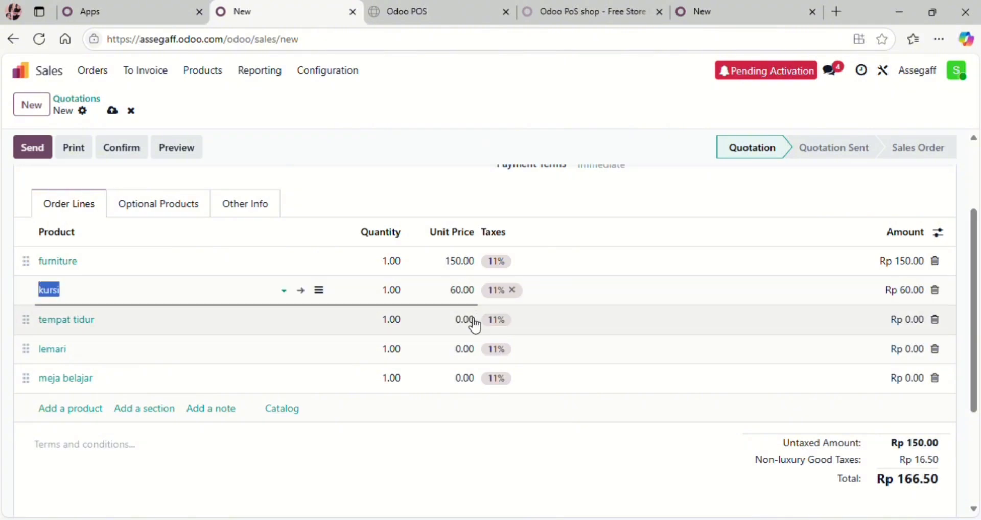
pyautogui.write('1')
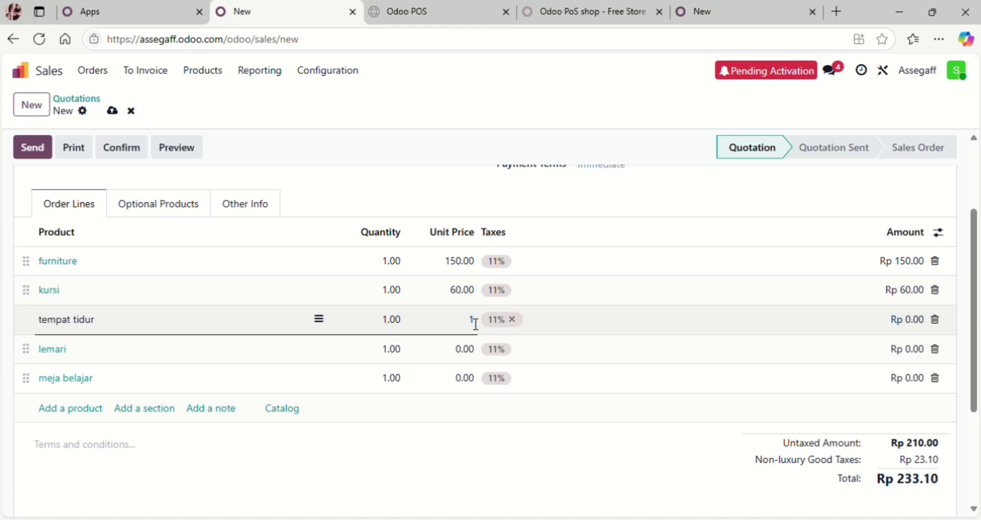
pyautogui.write('.500')
pyautogui.click(470, 356)
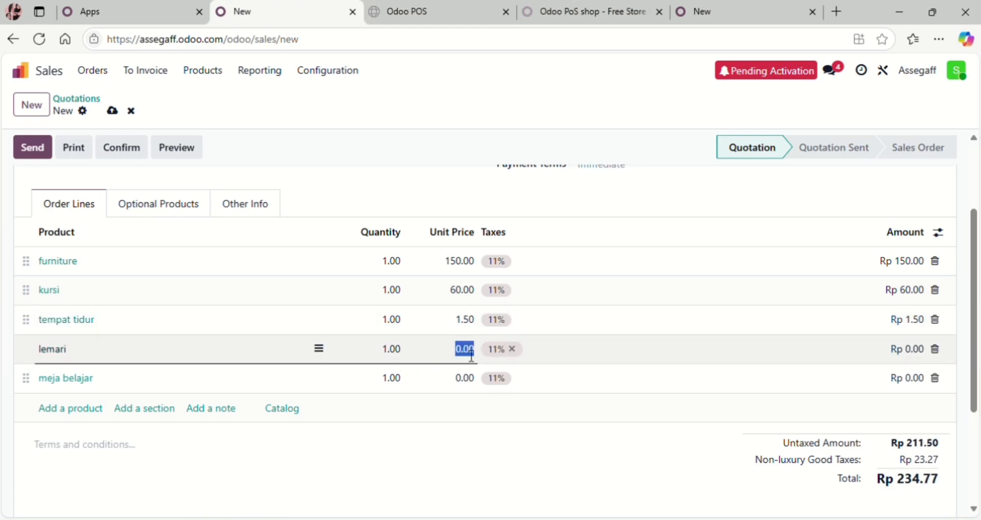
pyautogui.write('8')
pyautogui.click(461, 384)
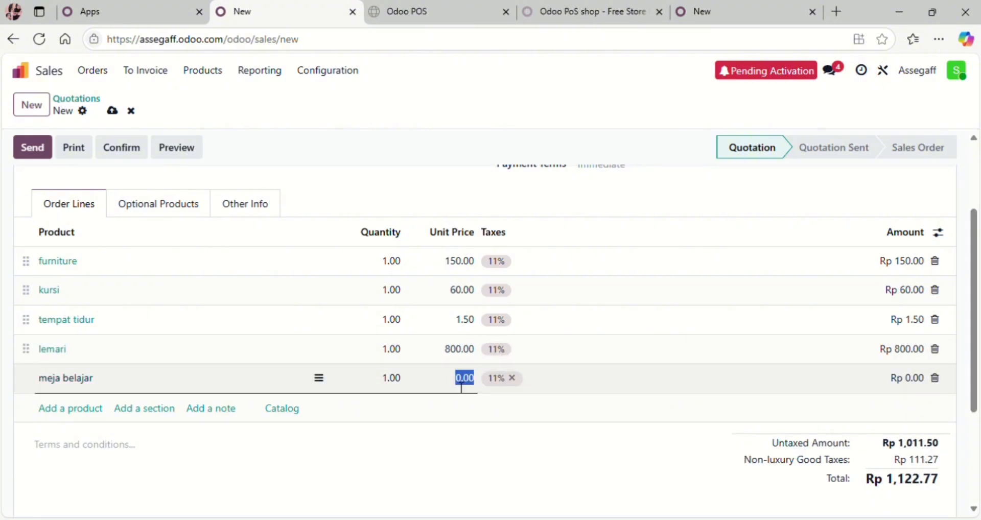
pyautogui.write('600')
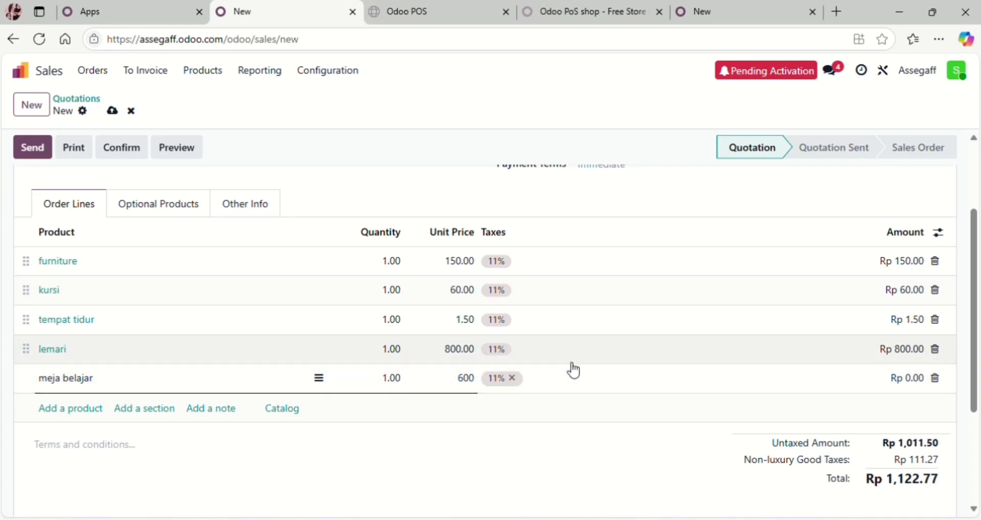
pyautogui.scroll(-3, 574, 370)
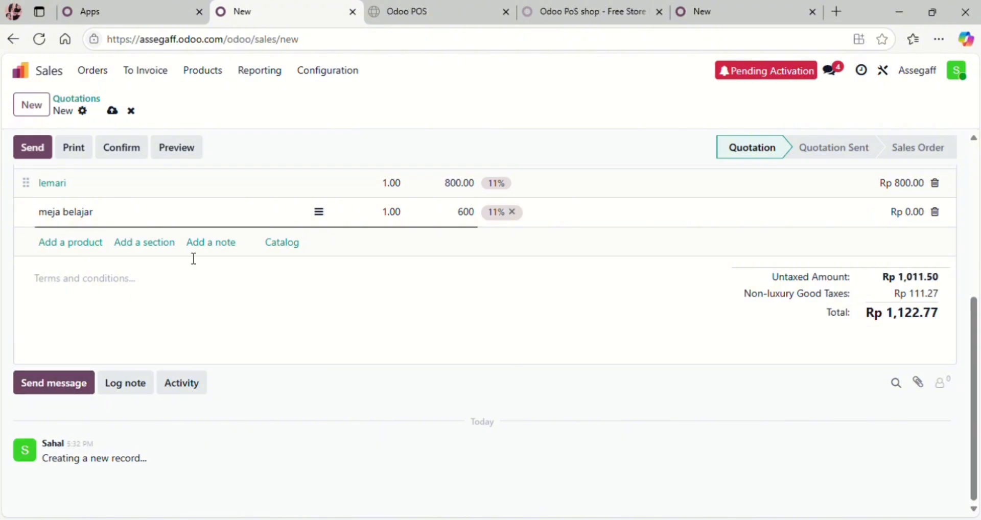
pyautogui.click(616, 140)
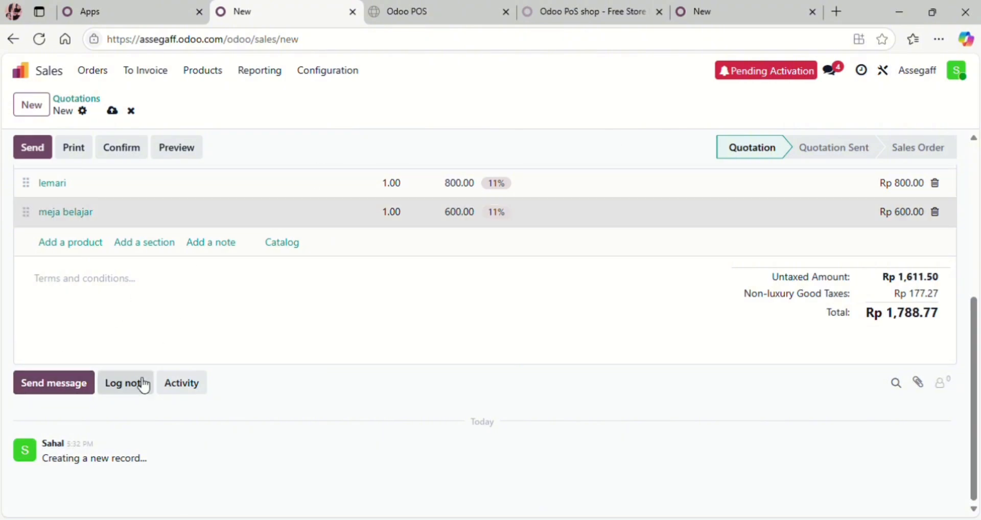
pyautogui.scroll(5, 134, 373)
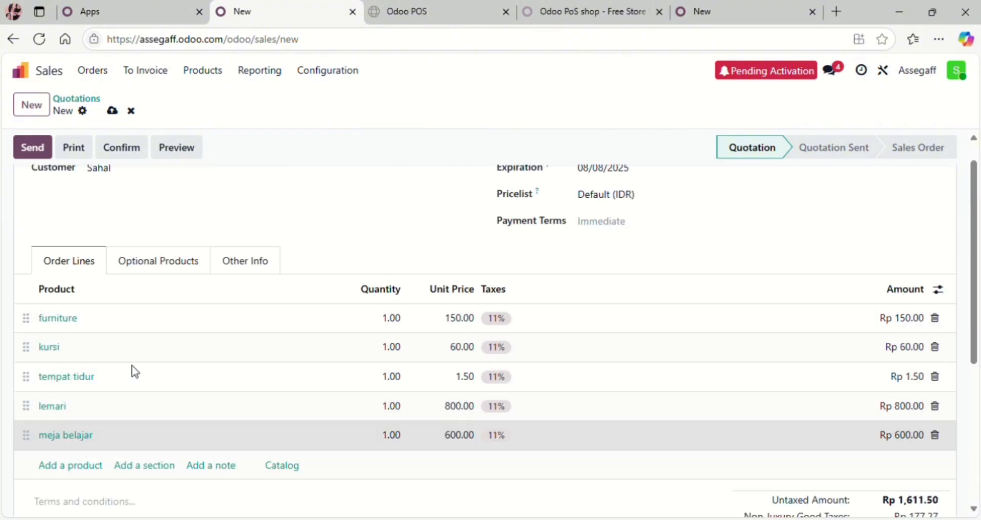
# Step: Confirm the quotation as S00001 and post regular invoice INV/2025/00001 for Rp 1,788.77
pyautogui.click(139, 165)
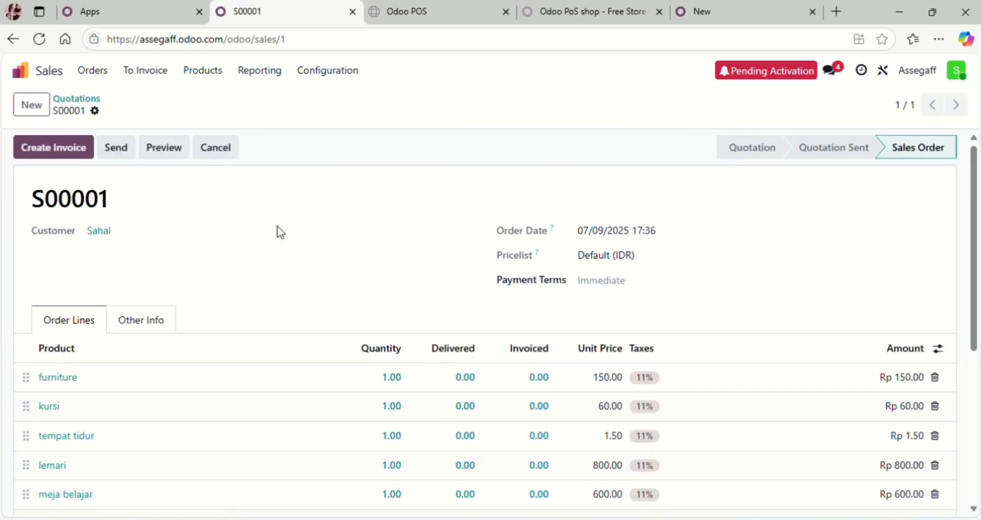
pyautogui.click(78, 153)
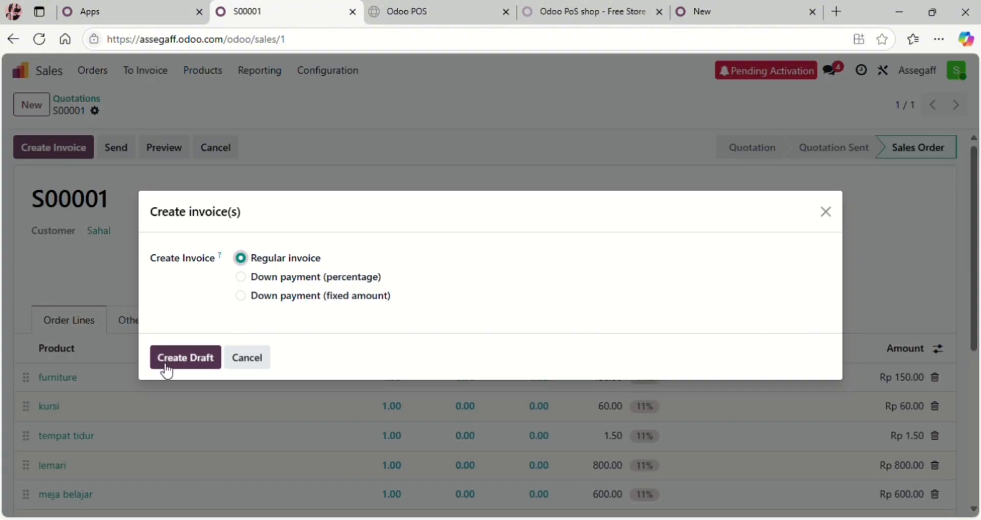
pyautogui.click(185, 357)
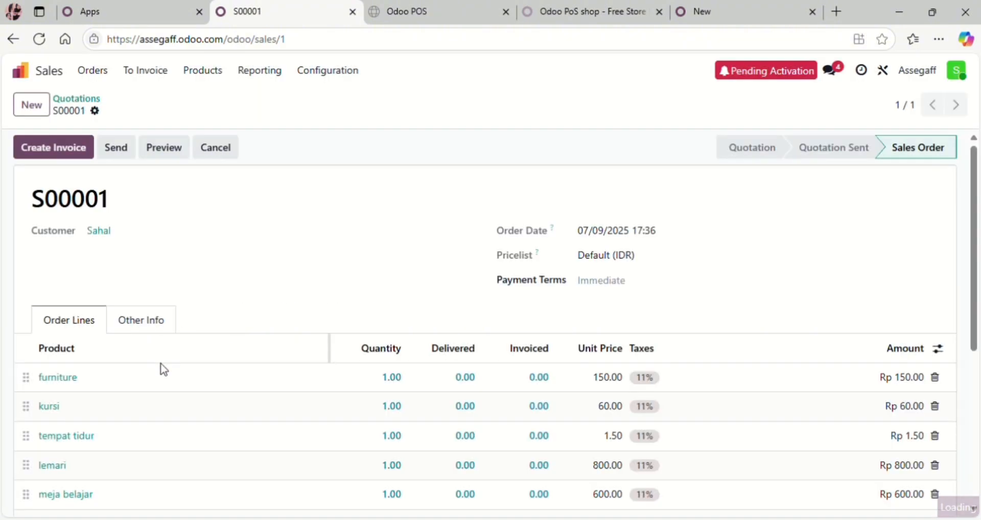
pyautogui.scroll(-4, 167, 371)
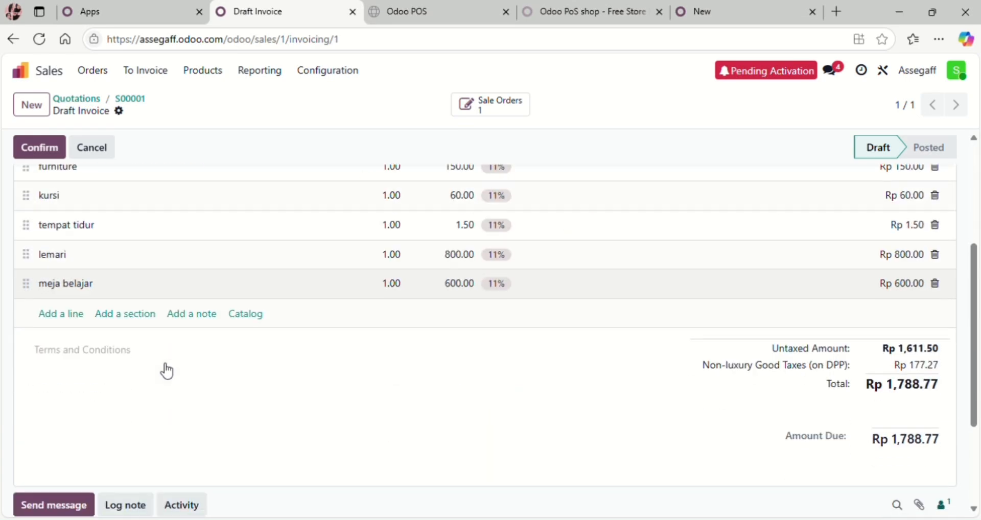
pyautogui.scroll(4, 167, 372)
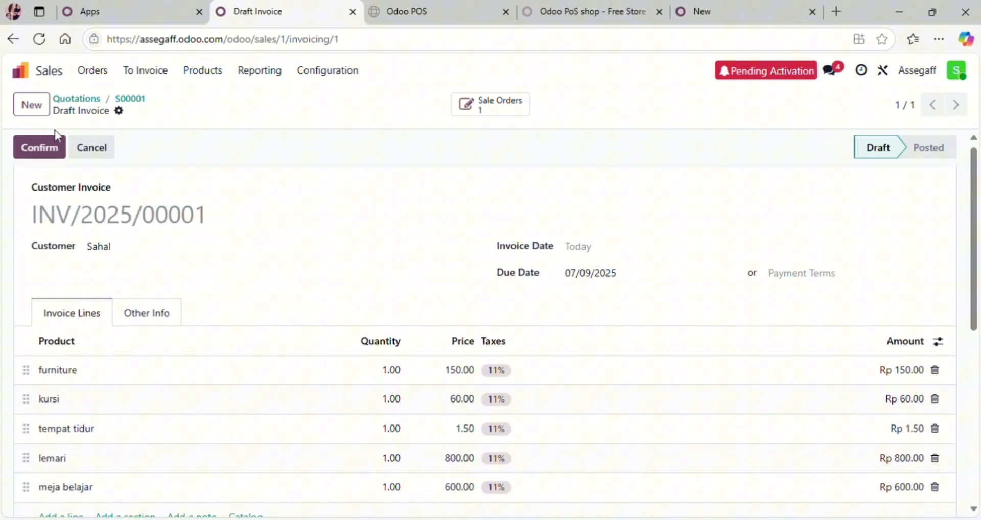
pyautogui.click(42, 154)
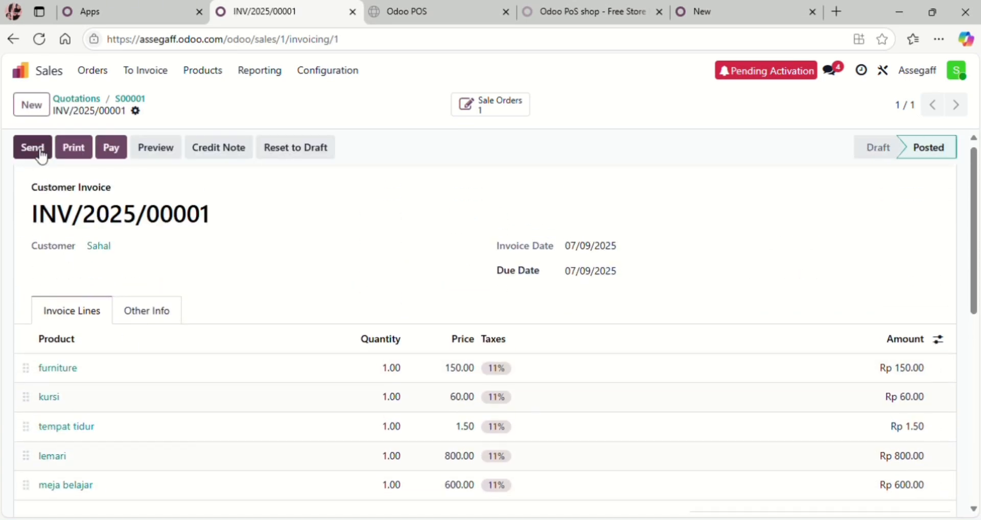
# Step: Register full payment on INV/2025/00001 and print it with the default Light layout
pyautogui.click(122, 153)
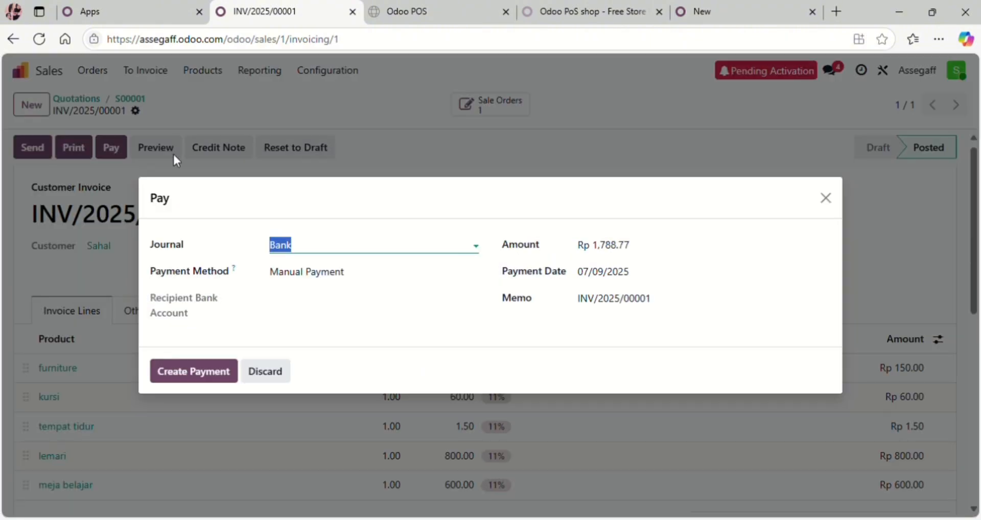
pyautogui.click(187, 378)
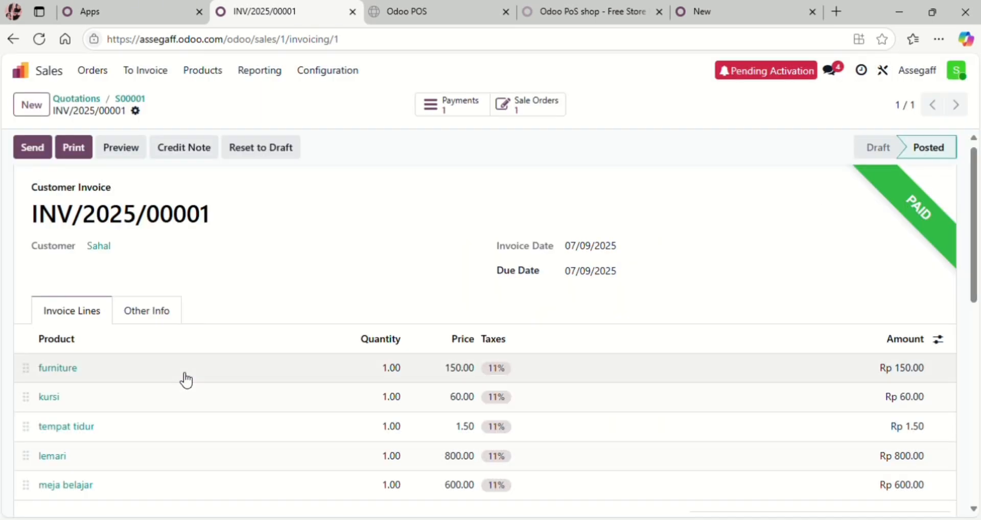
pyautogui.click(73, 158)
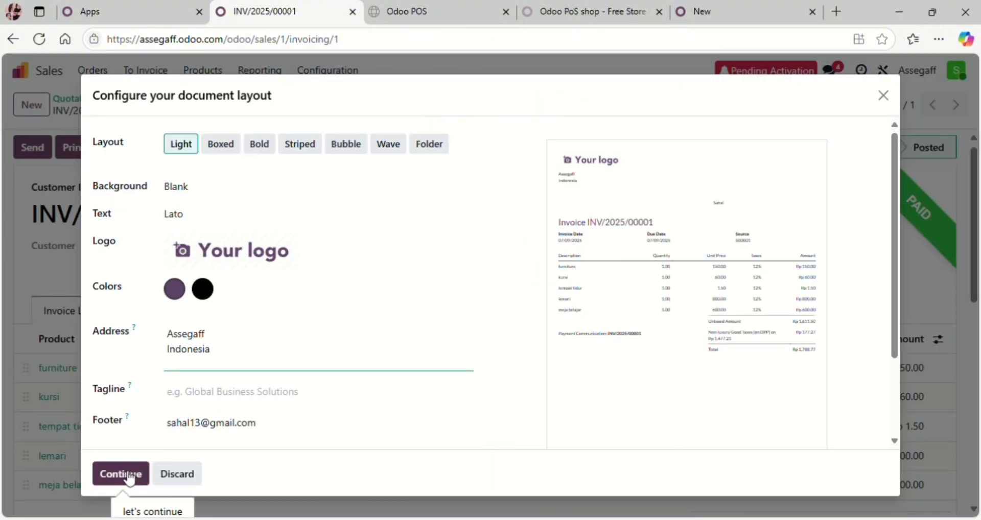
pyautogui.click(129, 478)
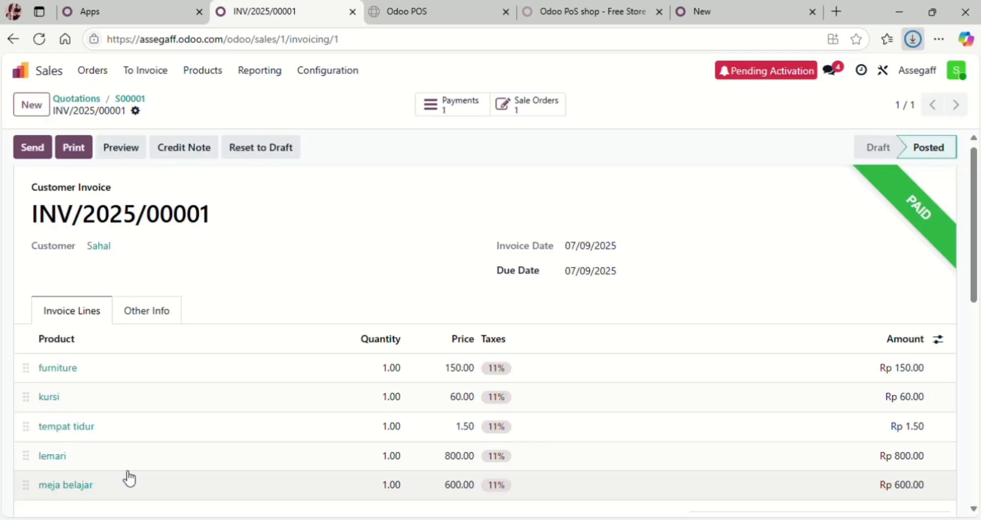
# Step: Go from the Point of Sale app card to its free-trial sign-up form
pyautogui.scroll(-10, 130, 479)
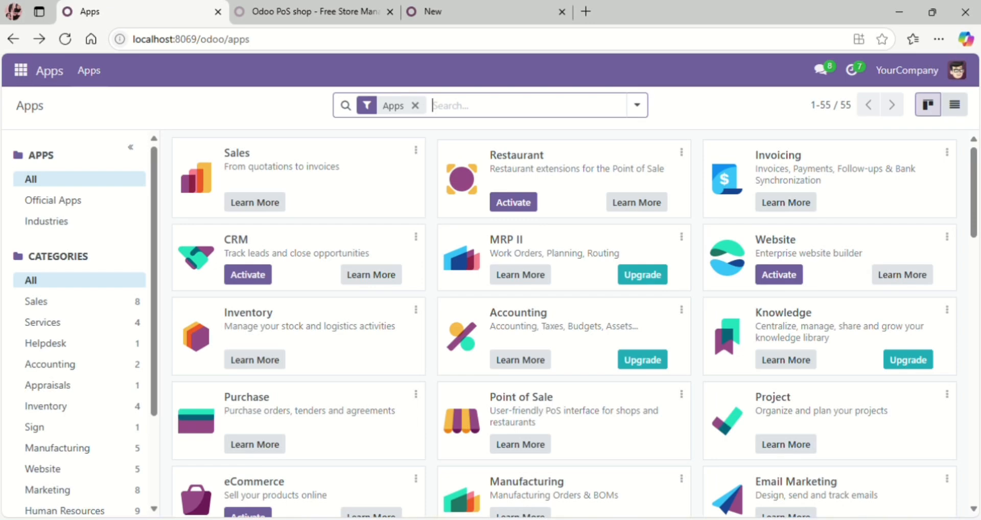
pyautogui.click(517, 449)
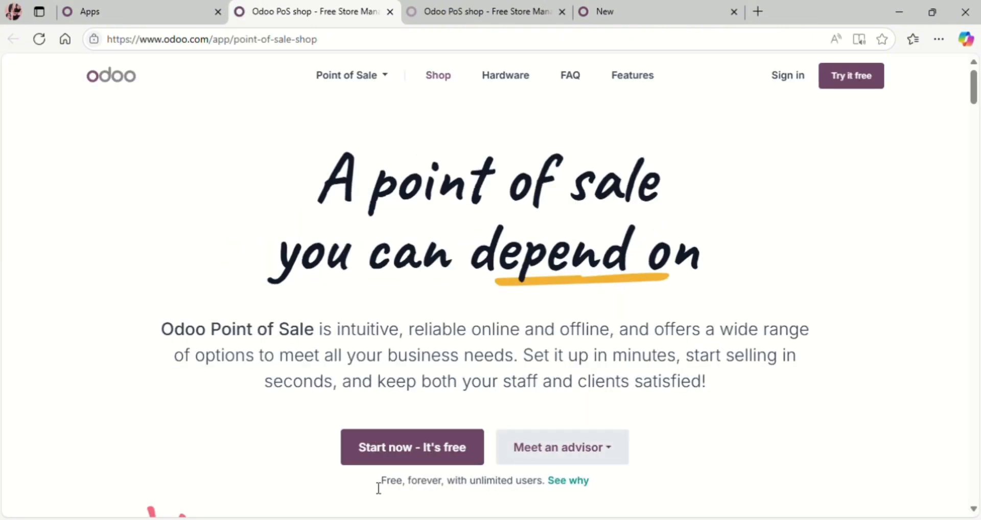
pyautogui.click(416, 464)
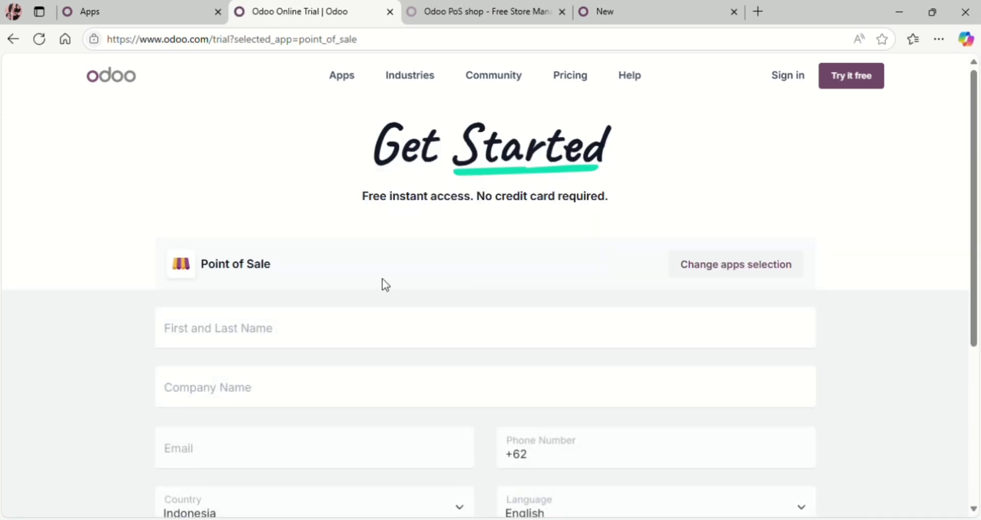
# Step: Enter the first and last name and autofill the company name and e-mail
pyautogui.click(283, 333)
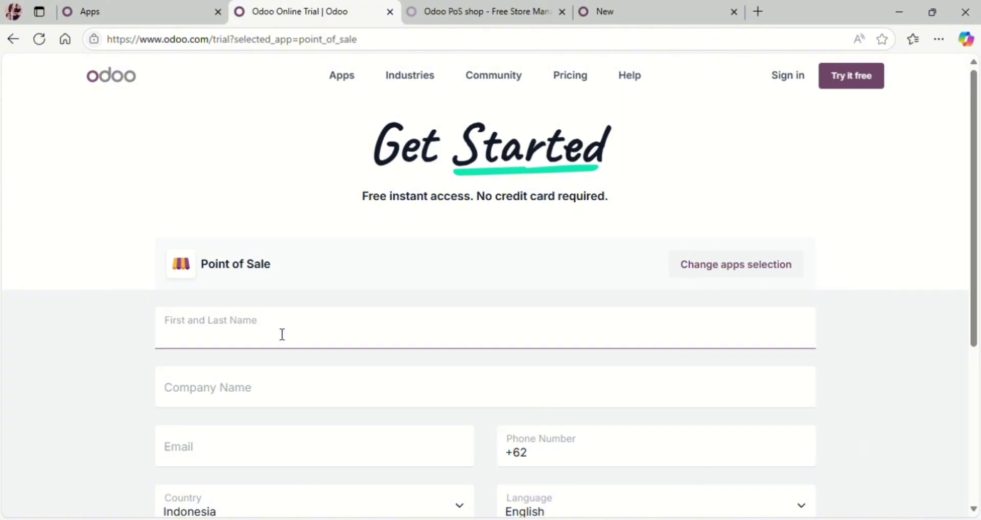
pyautogui.write('LI')
pyautogui.write('iza')
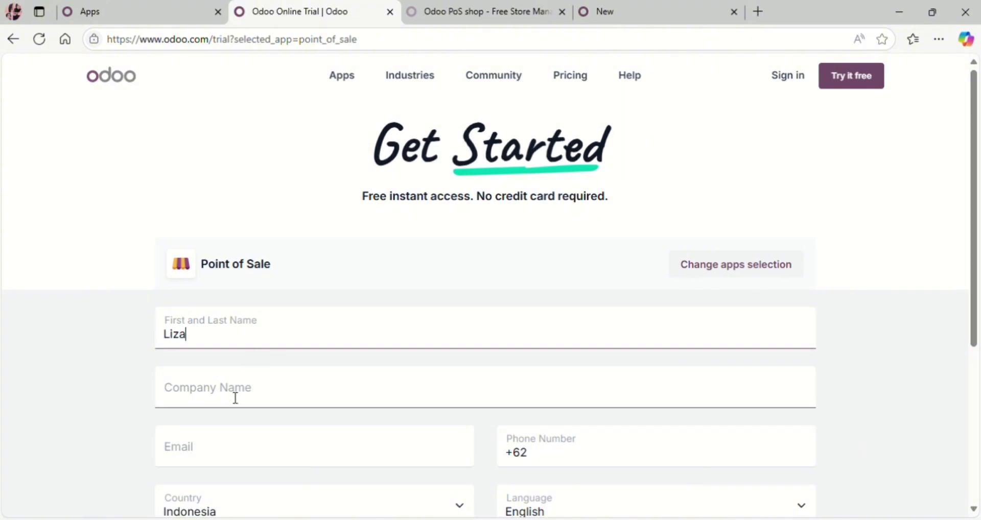
pyautogui.click(236, 400)
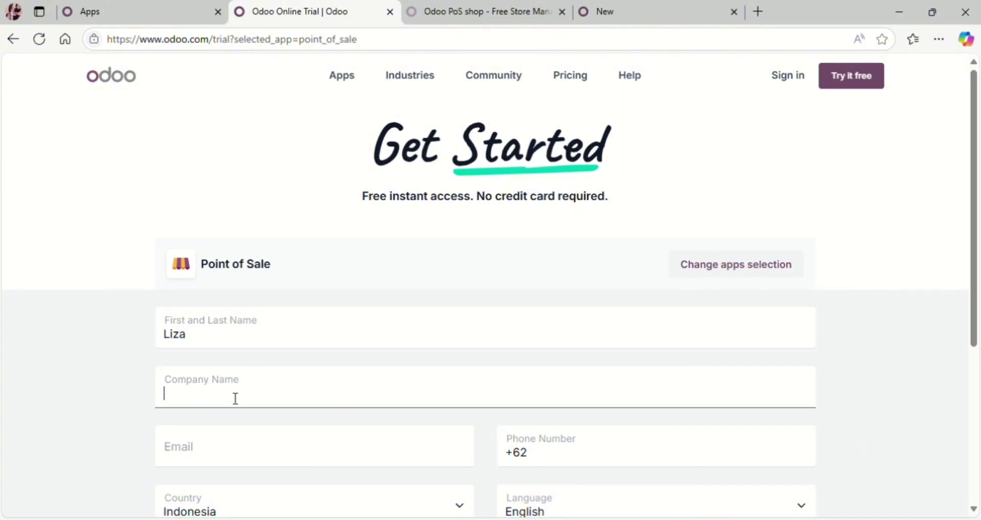
pyautogui.click(302, 247)
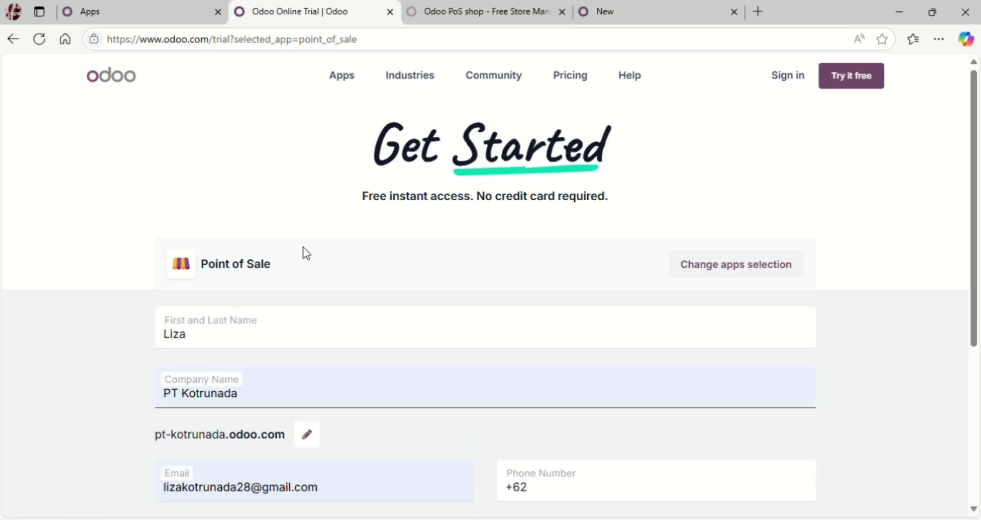
pyautogui.scroll(-3, 279, 418)
pyautogui.scroll(-2, 274, 416)
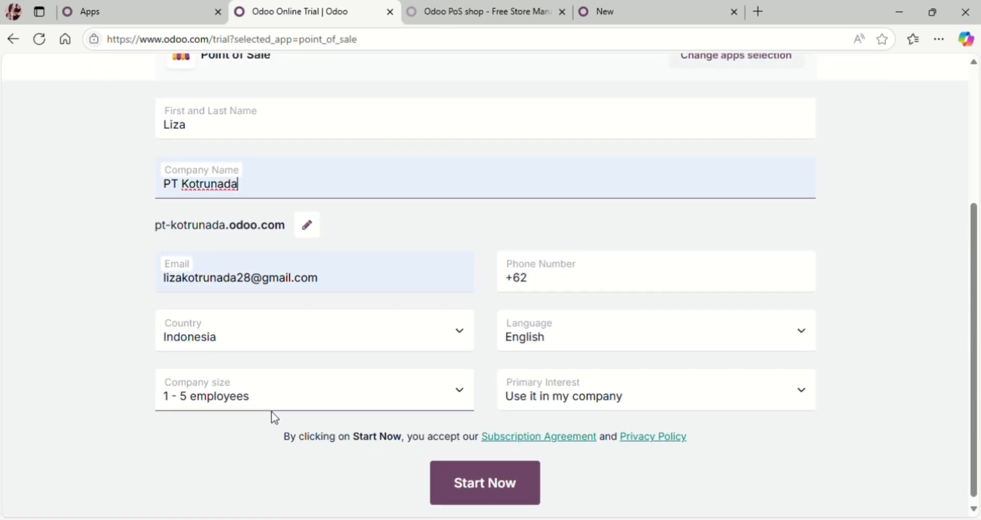
# Step: Set Primary Interest to 'I am a student', autofill the phone number, and start the trial
pyautogui.click(612, 400)
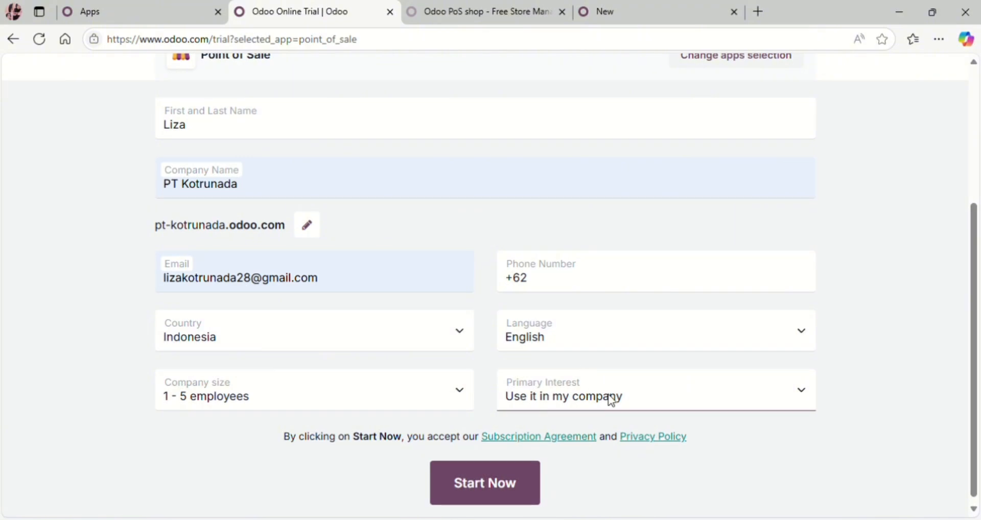
pyautogui.click(562, 467)
pyautogui.click(635, 289)
pyautogui.click(635, 289)
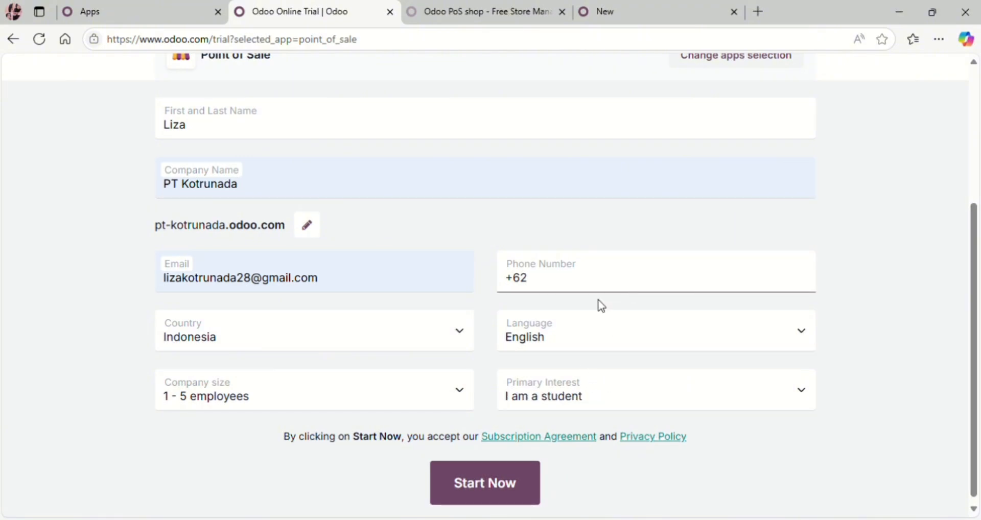
pyautogui.click(580, 332)
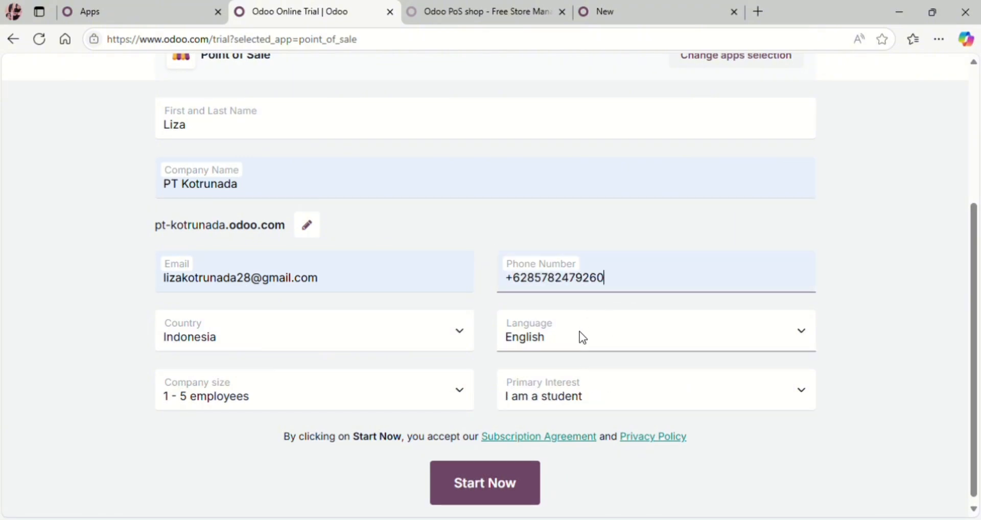
pyautogui.click(484, 502)
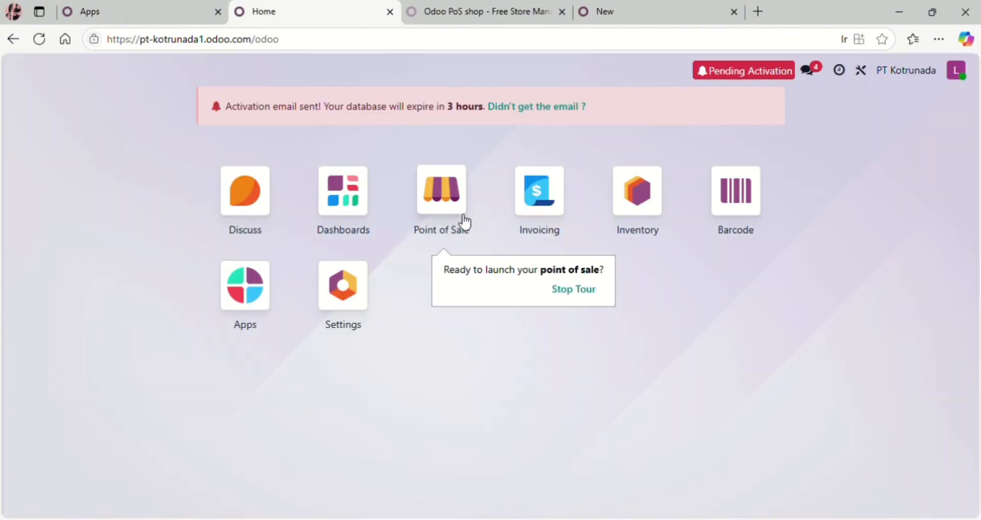
# Step: Create a Restaurant store in the Point of Sale app
pyautogui.click(452, 211)
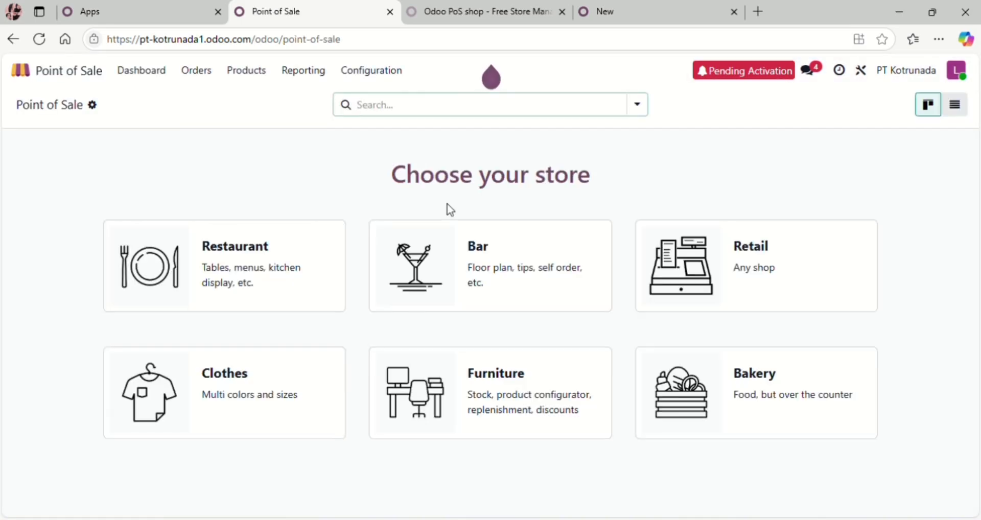
pyautogui.click(215, 256)
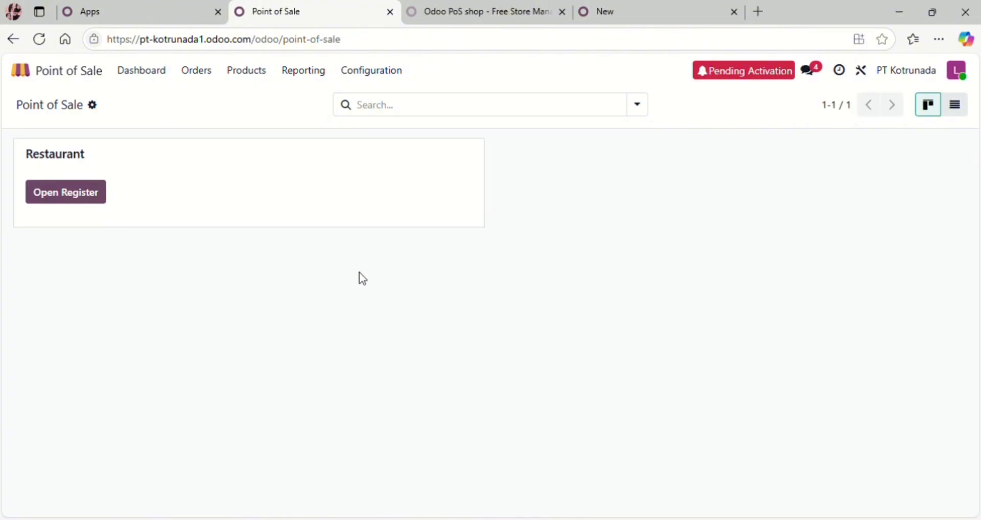
# Step: Open the Restaurant register with 17.000 opening cash to reach the Main Floor plan
pyautogui.click(53, 203)
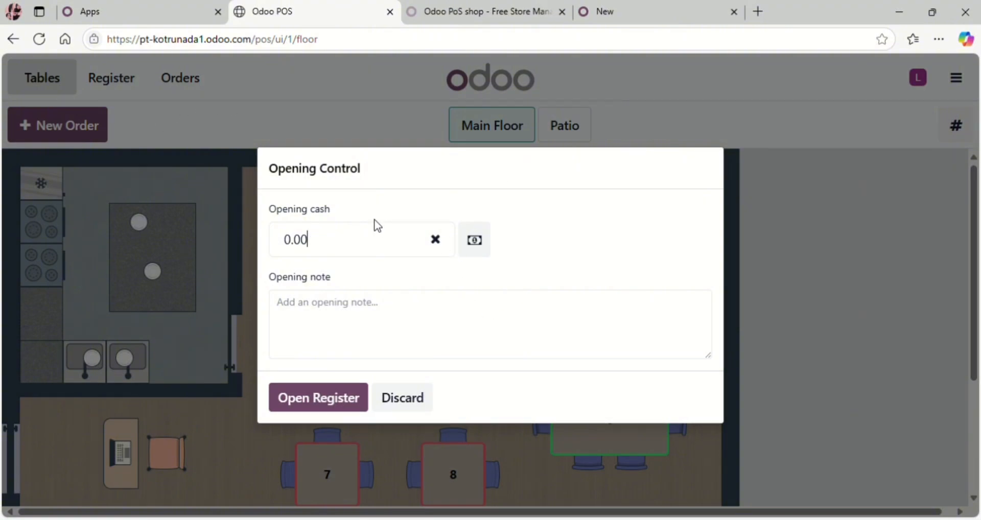
pyautogui.press('BackSpace')
pyautogui.press('BackSpace')
pyautogui.press('BackSpace')
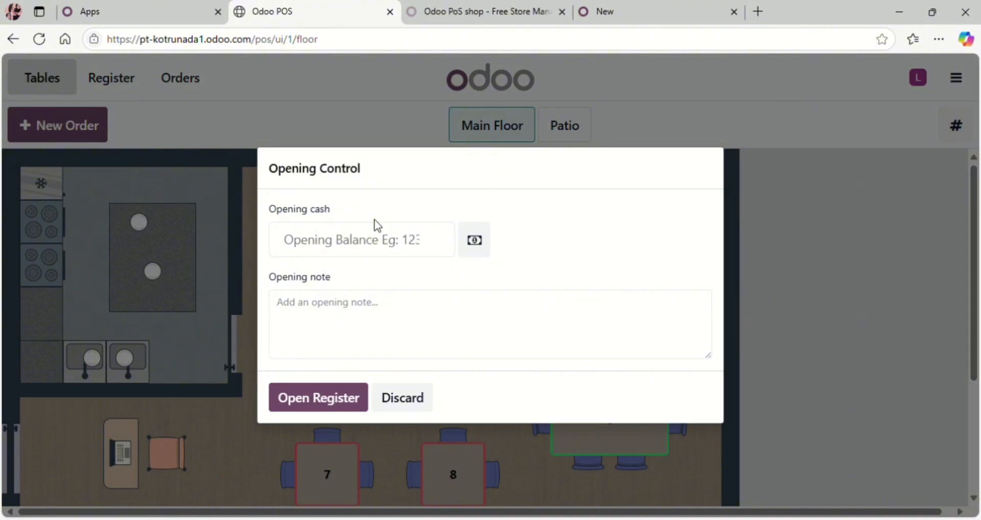
pyautogui.write('17.0')
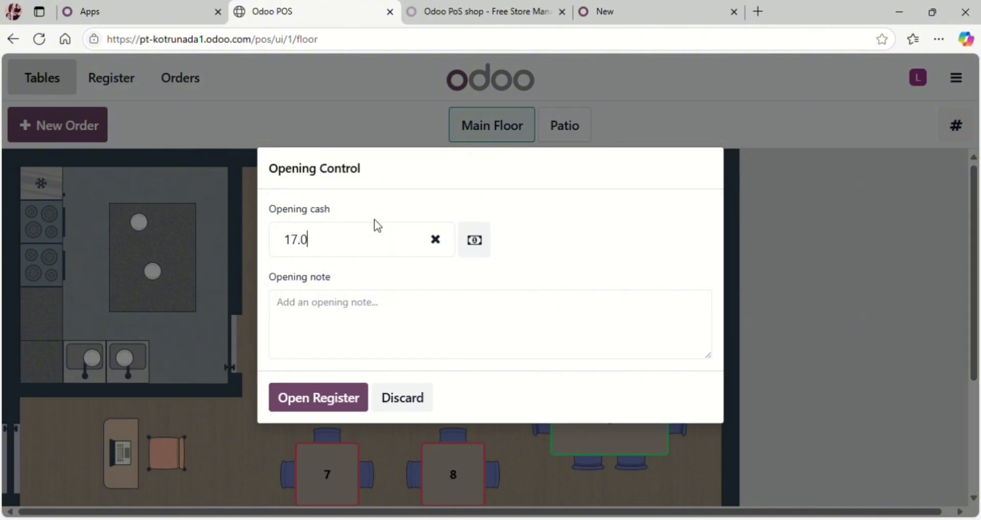
pyautogui.write('00')
pyautogui.click(317, 398)
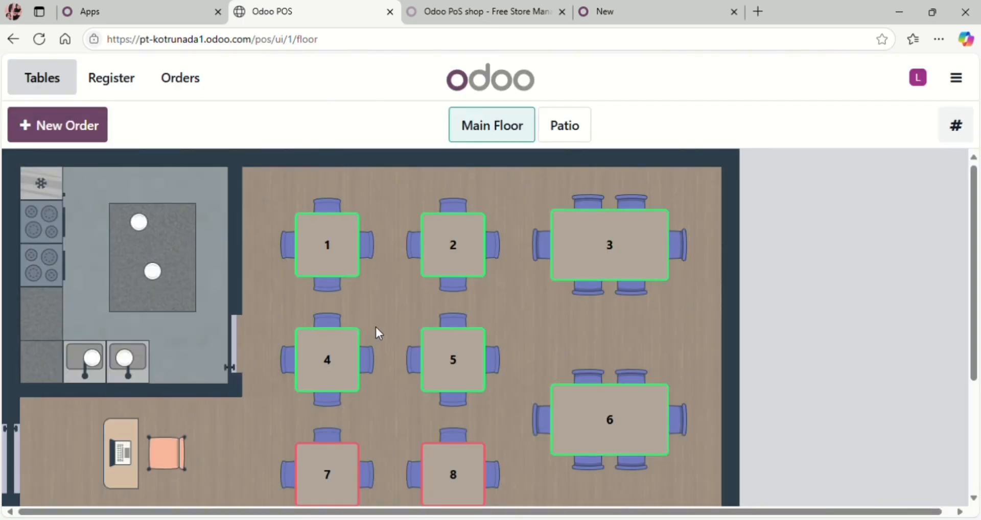
# Step: Start a new order and set its tab name to the guest's name
pyautogui.click(69, 127)
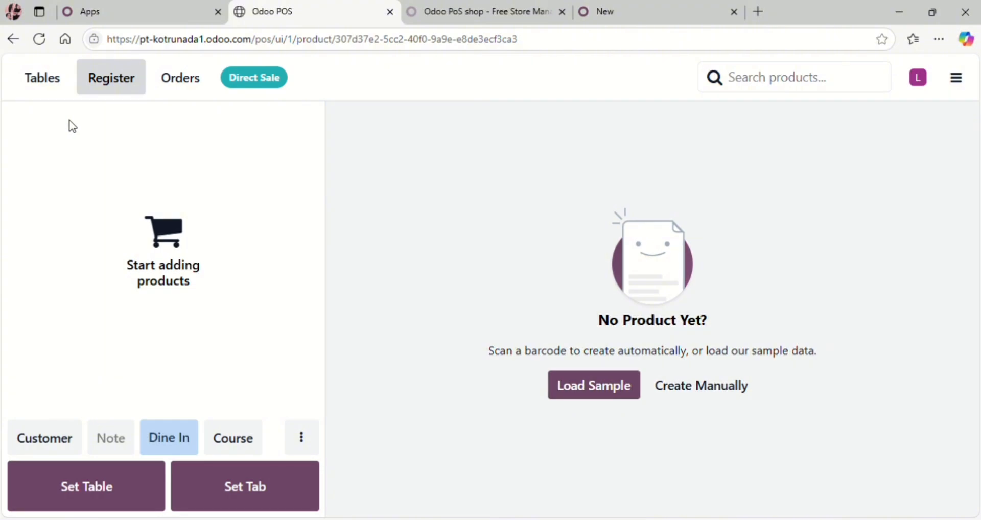
pyautogui.click(239, 500)
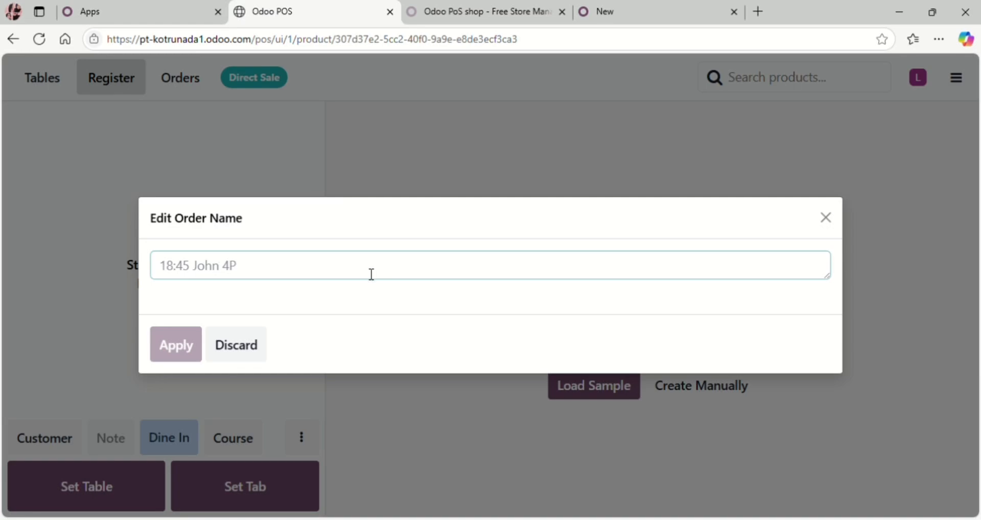
pyautogui.write('laila')
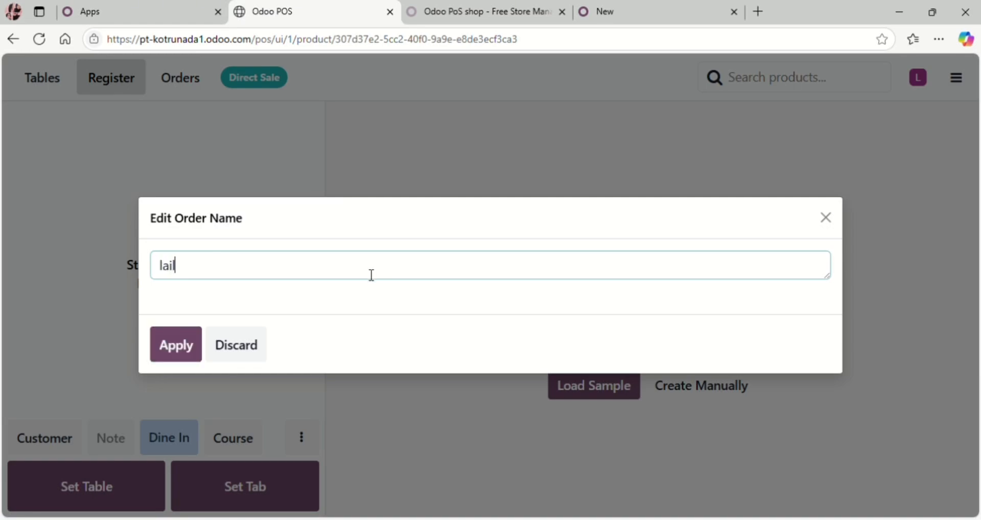
pyautogui.click(166, 366)
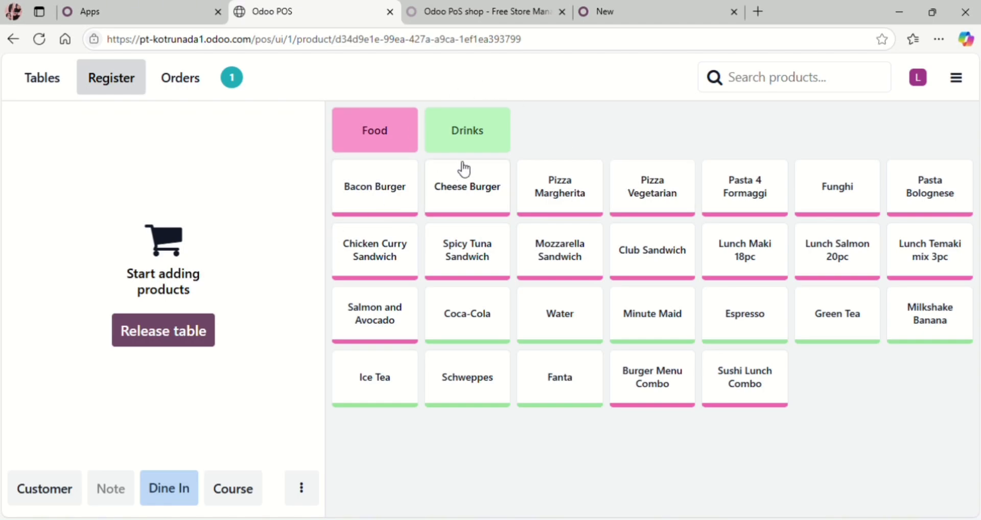
# Step: From Food, order Salmon and Avocado, Mozzarella Sandwich, Lunch Salmon 20pc and Pasta Bolognese (Rp 34.92) and send it
pyautogui.click(404, 139)
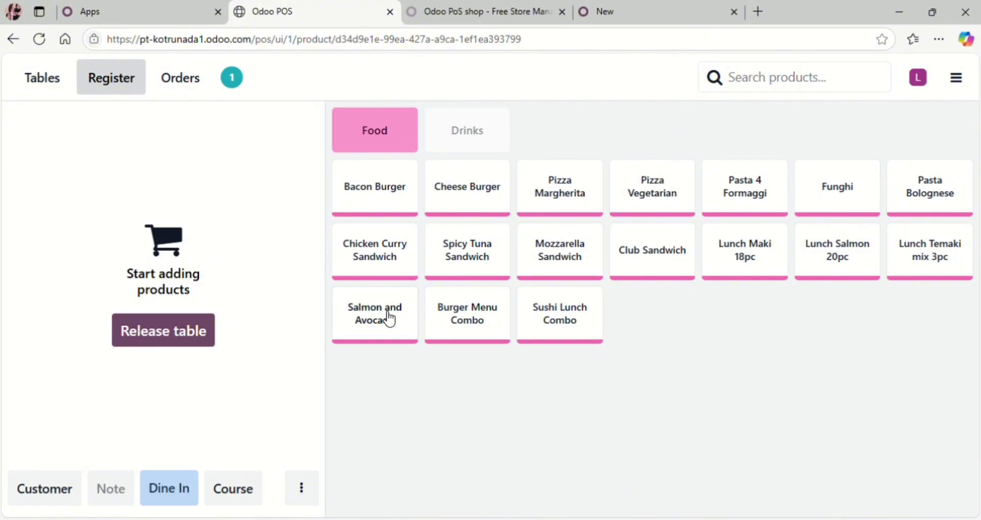
pyautogui.click(388, 339)
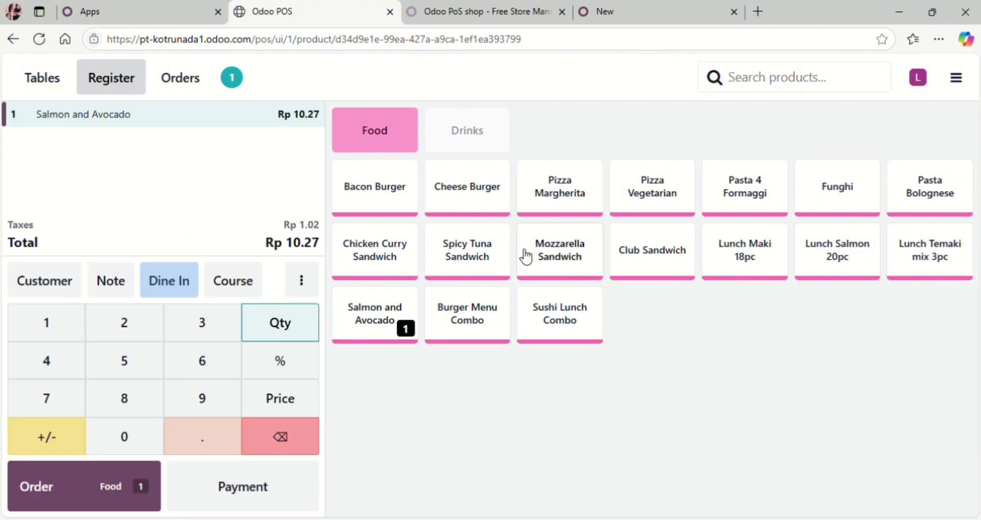
pyautogui.click(561, 256)
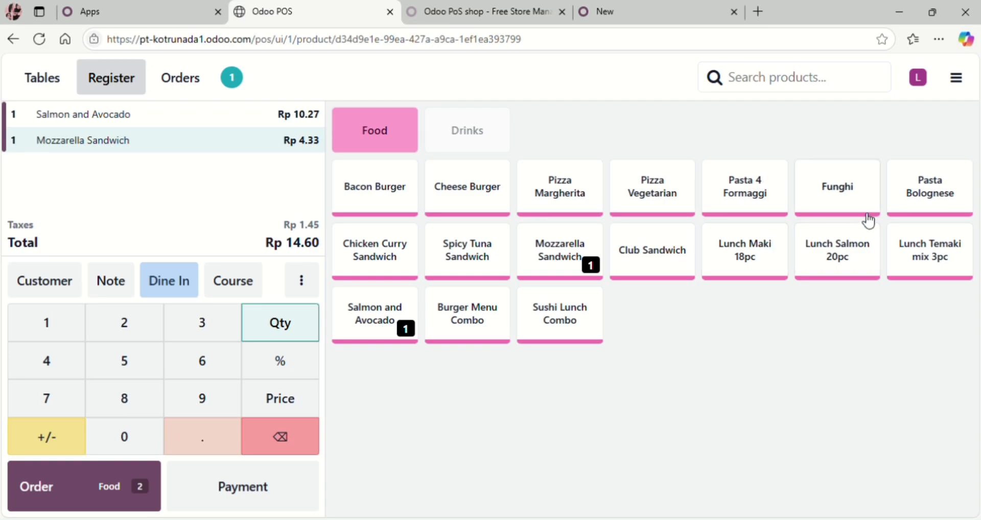
pyautogui.click(848, 252)
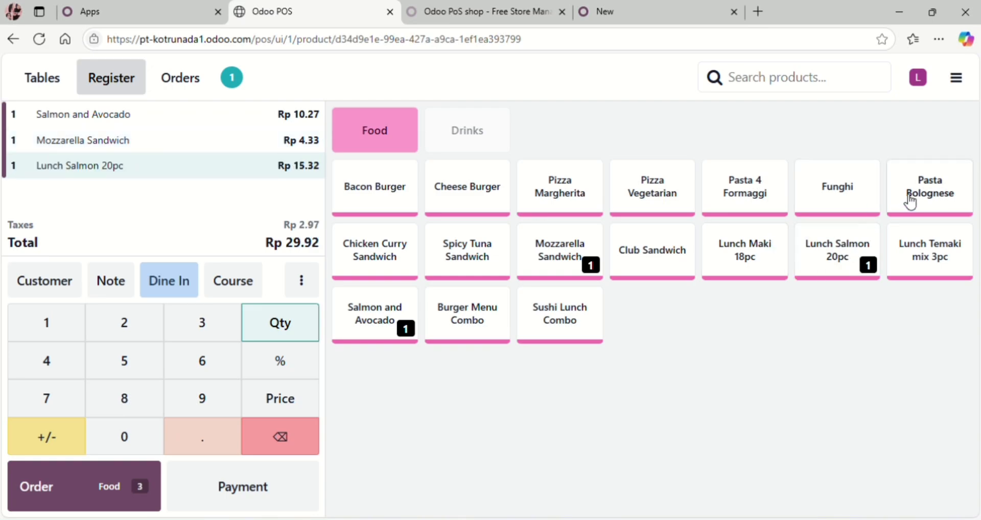
pyautogui.click(937, 195)
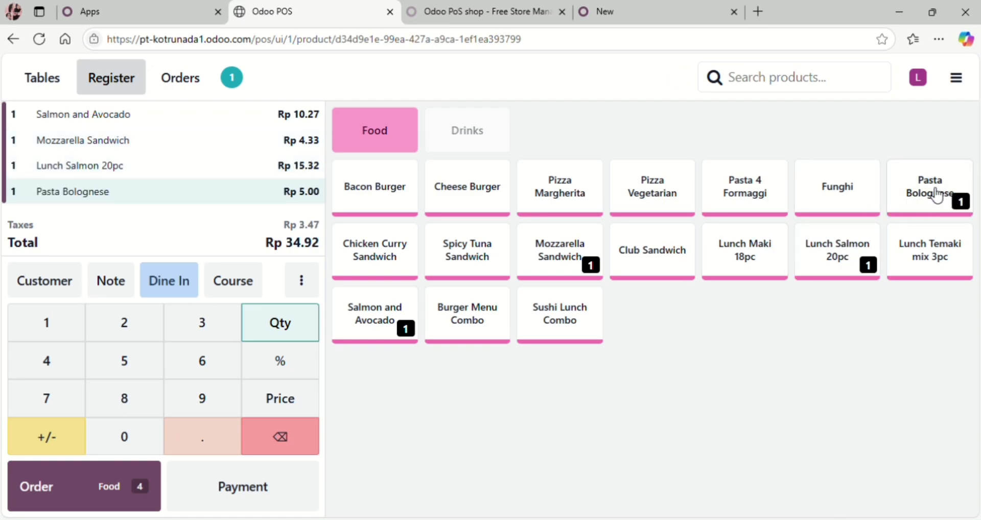
pyautogui.click(93, 501)
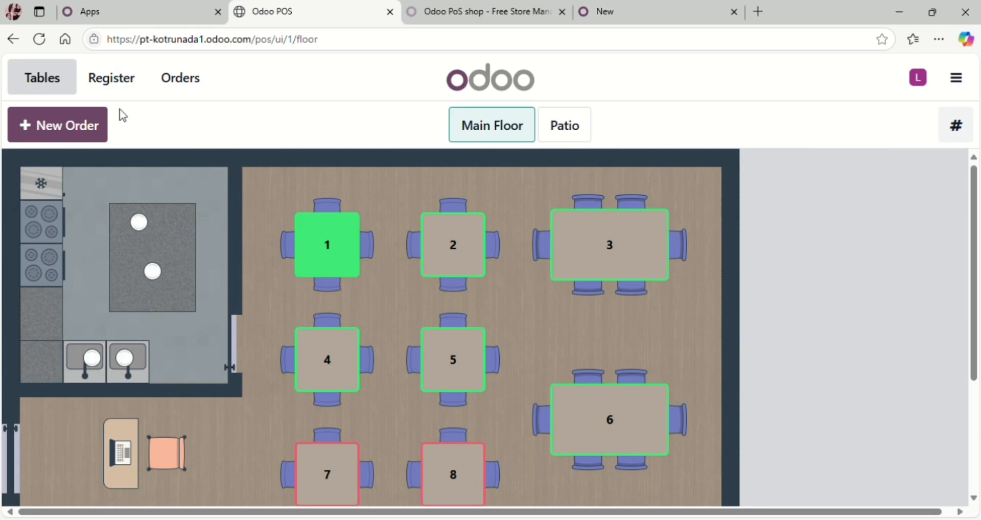
# Step: Load the T1 order from the Orders list back into the register and go to its payment screen
pyautogui.click(170, 92)
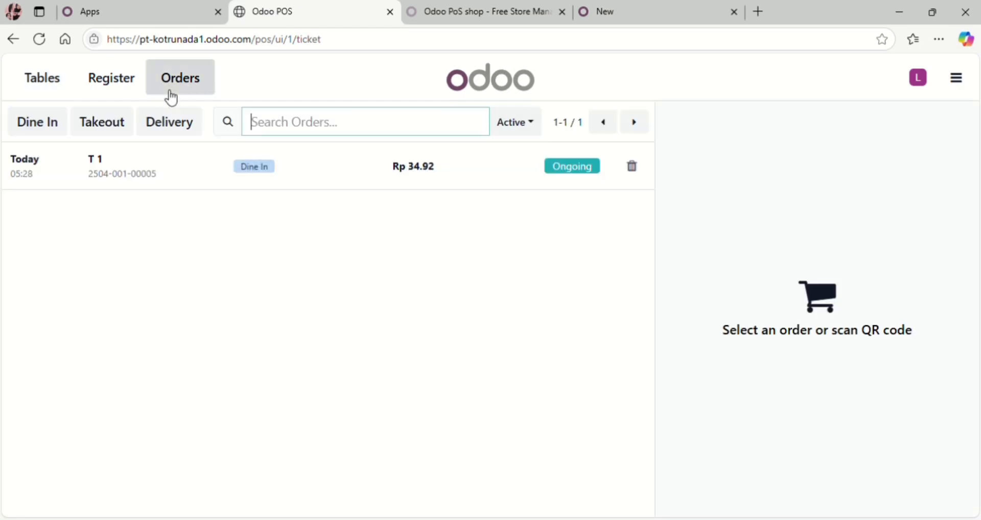
pyautogui.click(600, 171)
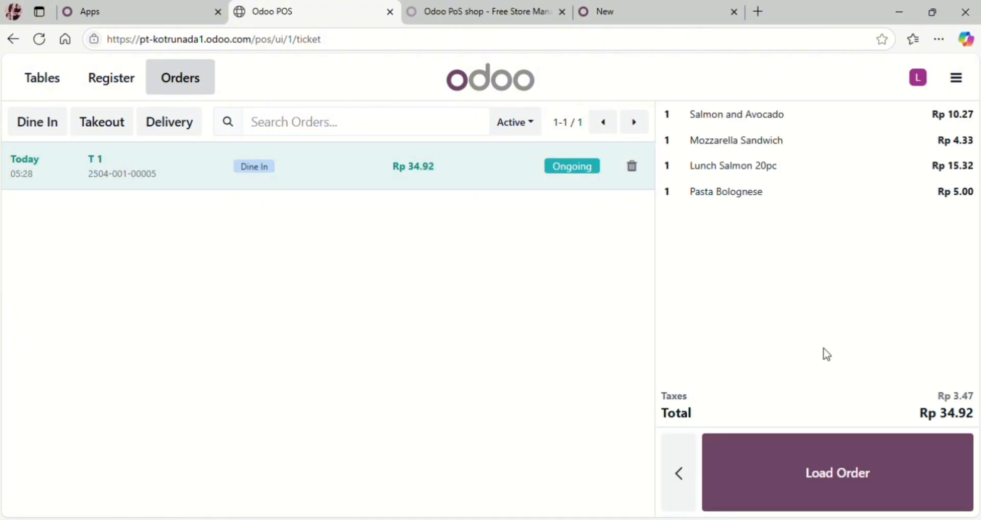
pyautogui.click(850, 475)
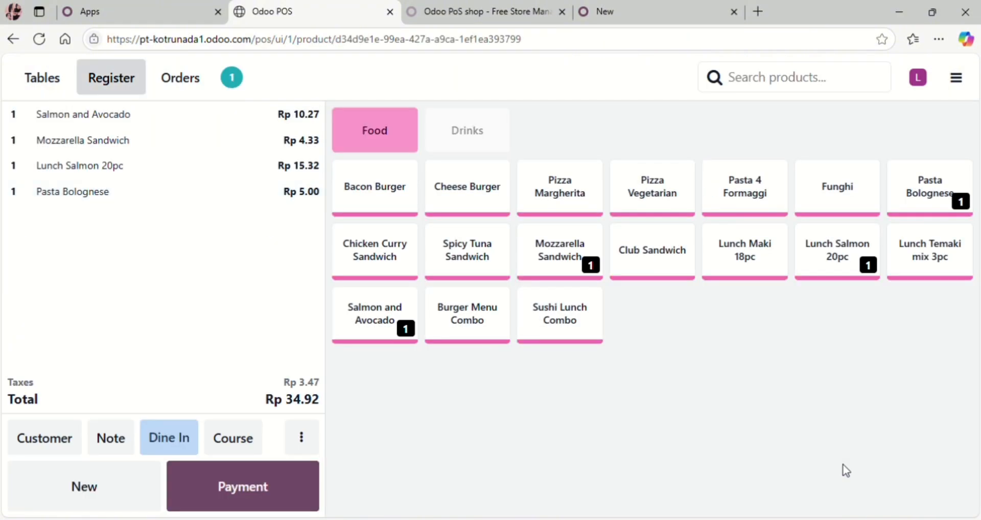
pyautogui.click(249, 504)
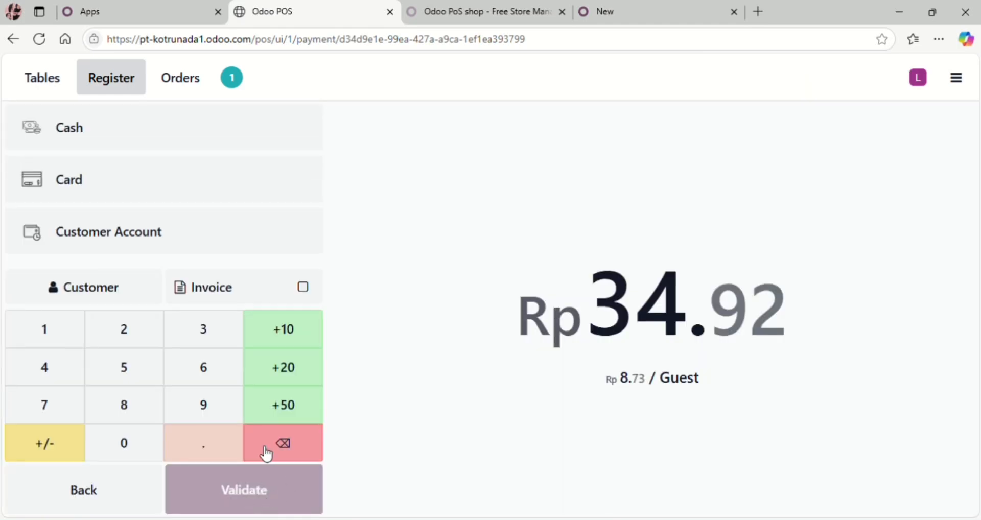
pyautogui.click(241, 152)
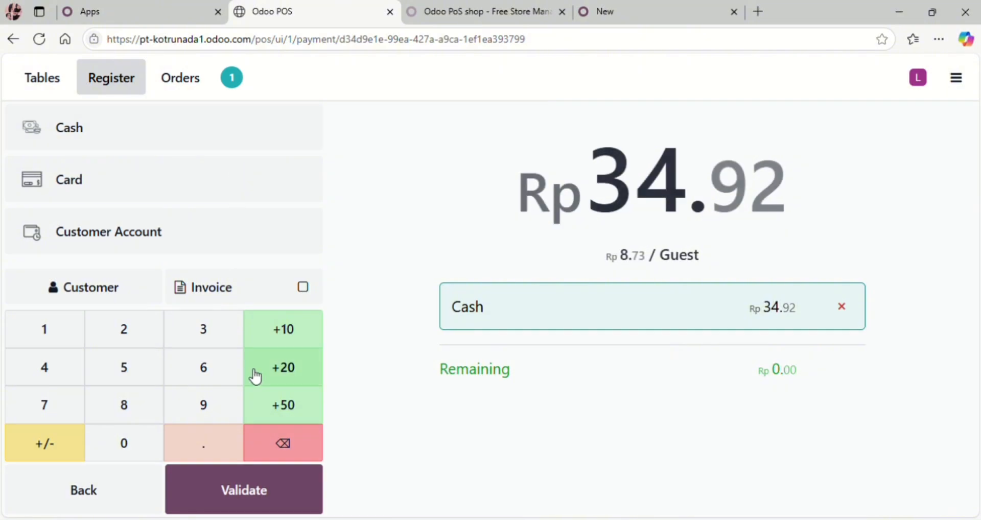
pyautogui.click(219, 501)
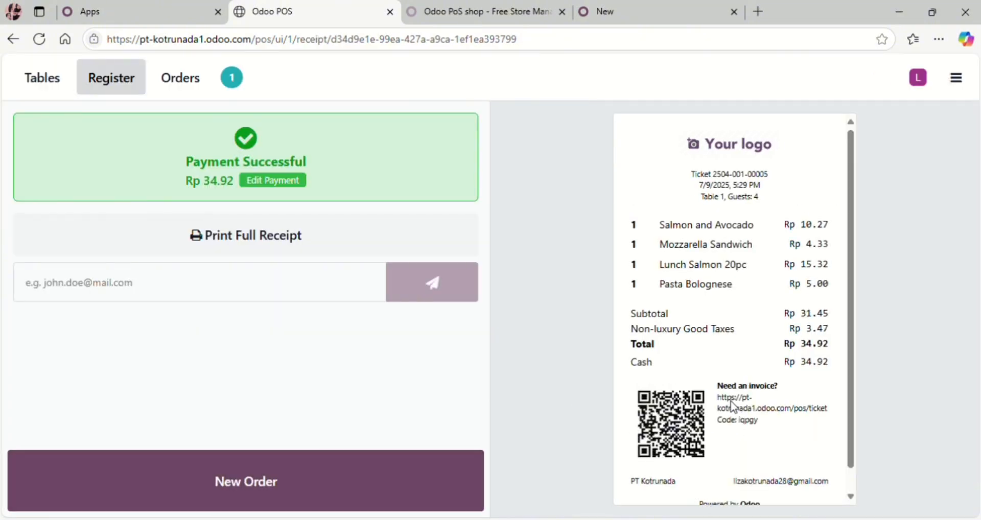
pyautogui.scroll(-1, 741, 376)
pyautogui.scroll(1, 743, 376)
pyautogui.scroll(-1, 743, 375)
pyautogui.scroll(1, 744, 376)
pyautogui.scroll(-1, 744, 375)
pyautogui.scroll(1, 744, 375)
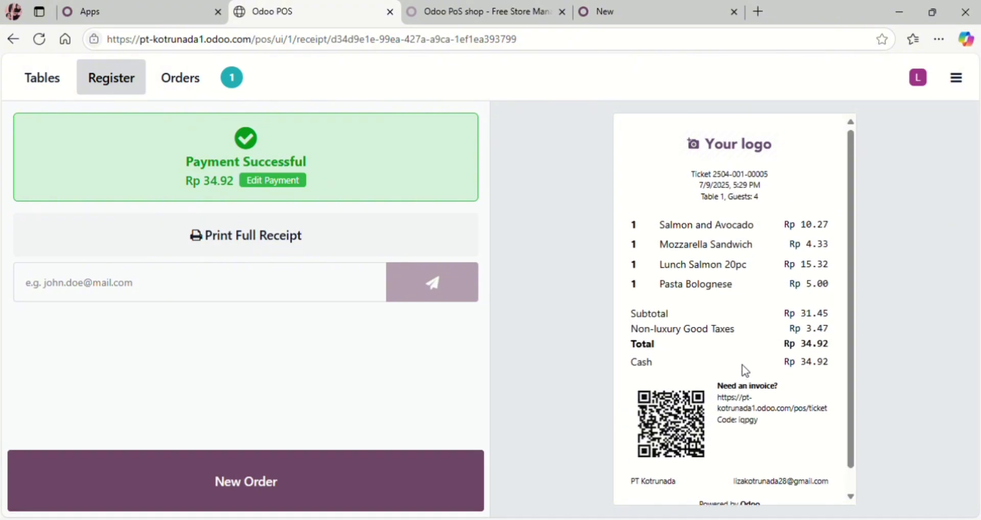